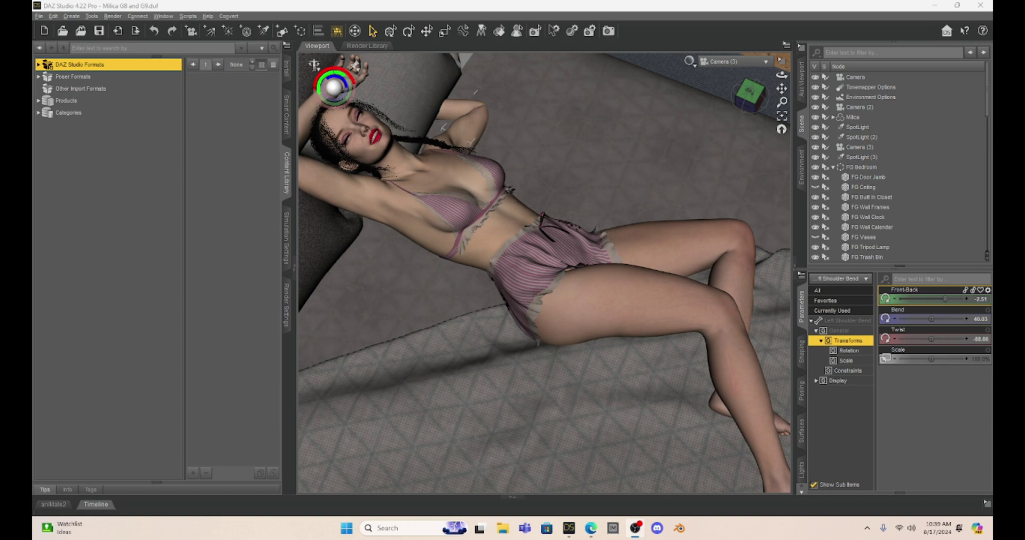
Step: Switch the viewport to look through SpotLight and orbit the light's view around the bed
click(704, 66)
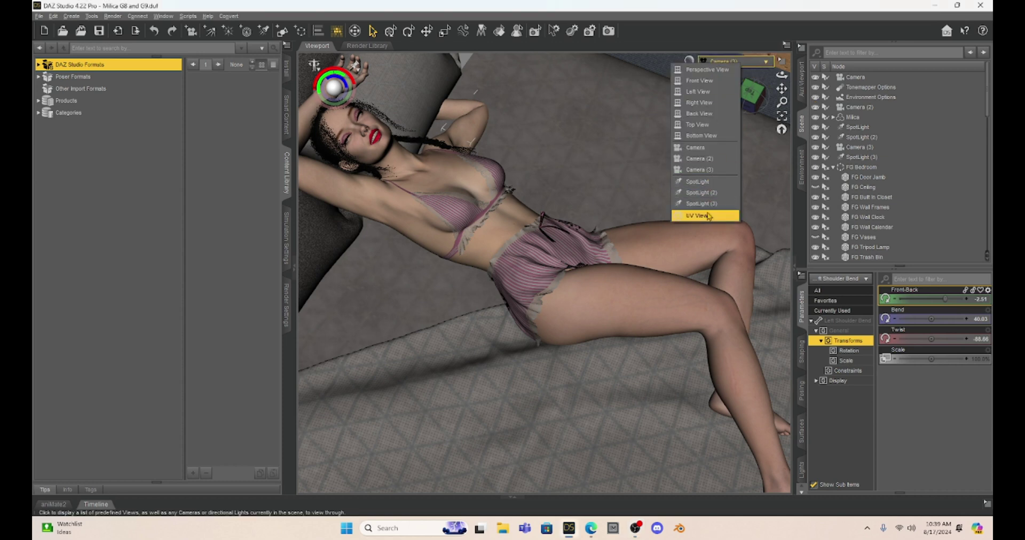
click(699, 182)
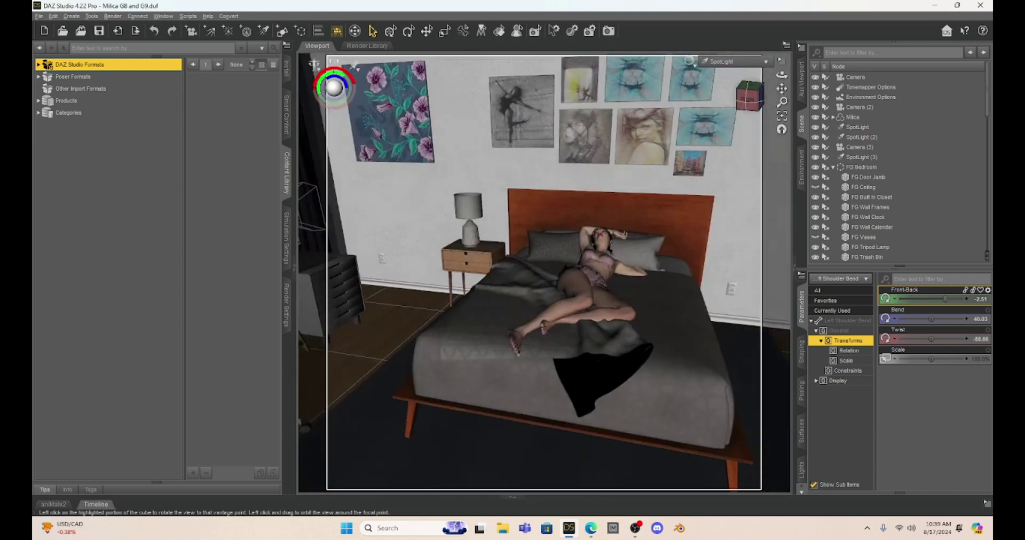
drag(740, 111, 726, 109)
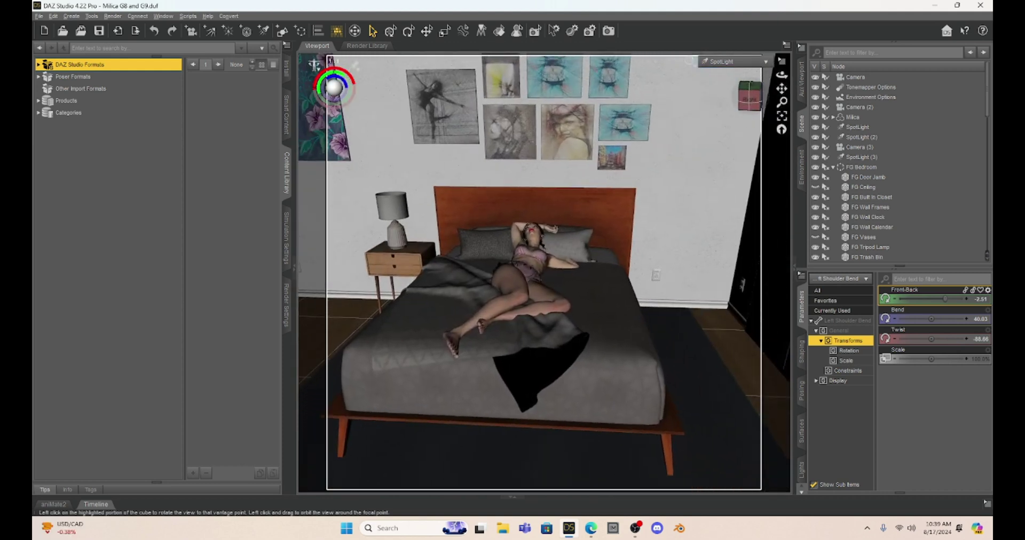
Step: Look through SpotLight (2), shift and move its view closer to the bed, and orbit the spotlight's view
click(763, 62)
click(747, 192)
drag(781, 88, 782, 58)
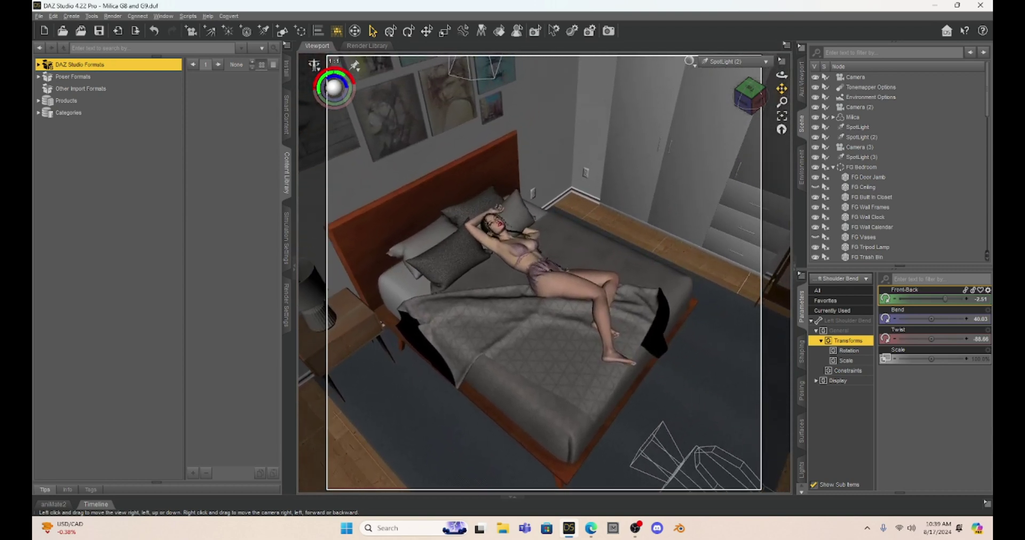
scroll(619, 249, up, 3)
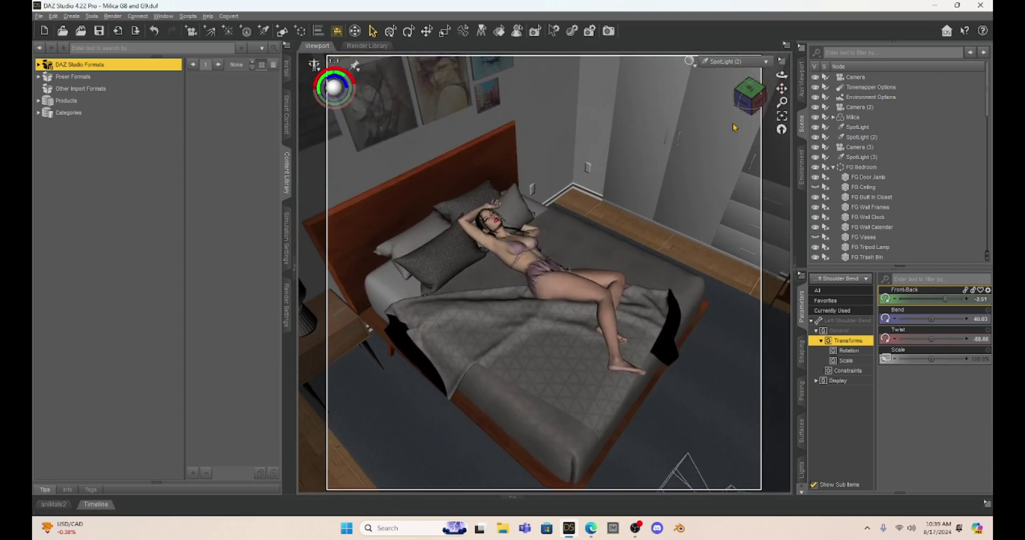
scroll(737, 62, down, 1)
mouse_move(749, 96)
mouse_down()
mouse_move(727, 98)
mouse_move(755, 101)
mouse_up()
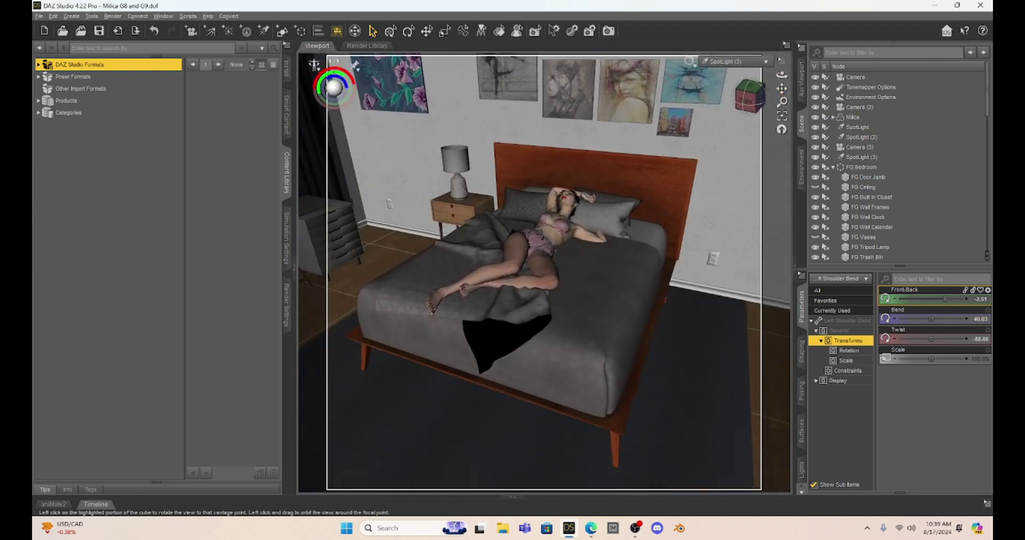
Step: Return the viewport to Camera (3) and display the scene as an NVIDIA Iray preview
click(743, 67)
click(747, 168)
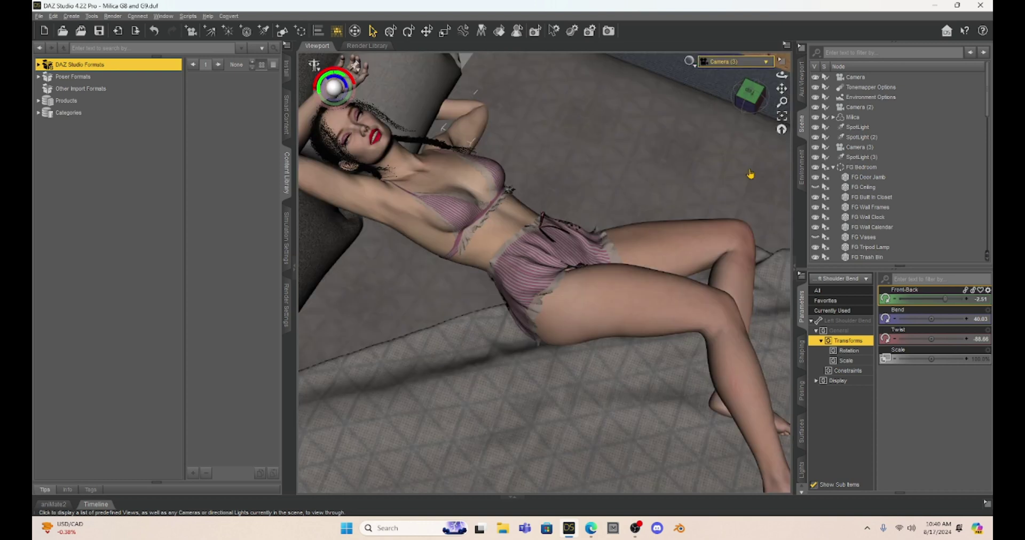
click(696, 69)
click(711, 201)
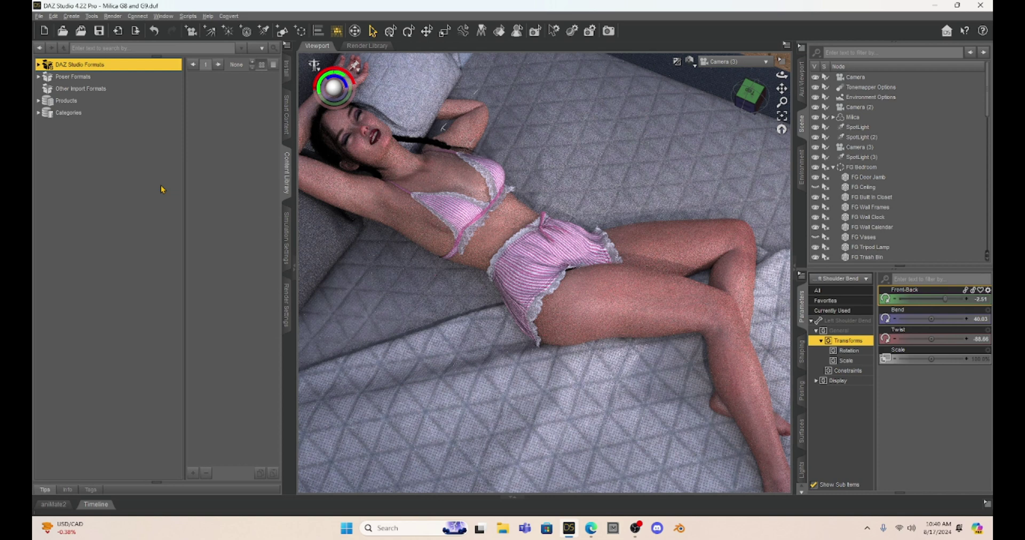
Step: Browse the render settings and show only the Tone Mapping parameters
click(287, 302)
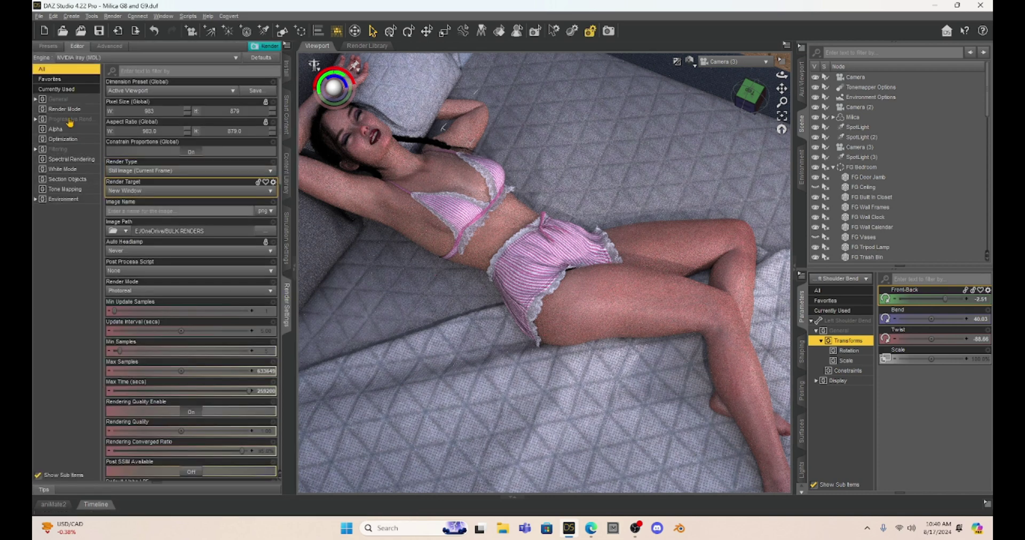
scroll(182, 225, down, 10)
scroll(182, 225, down, 10)
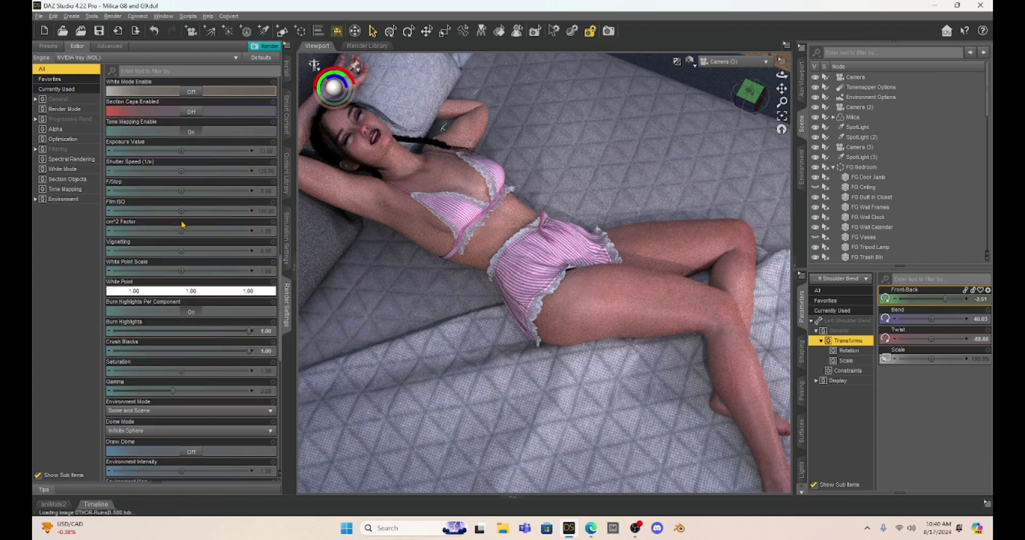
scroll(182, 224, up, 5)
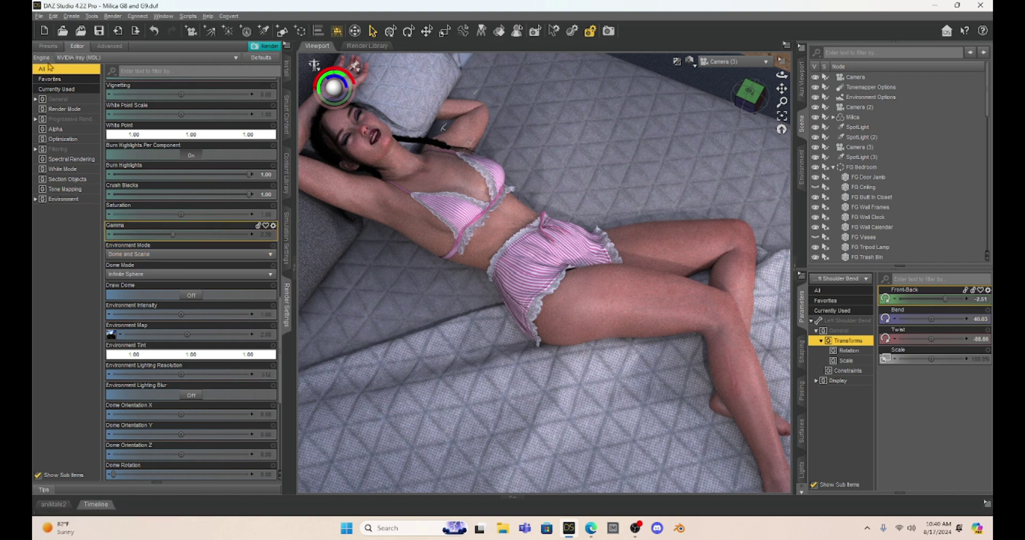
click(65, 189)
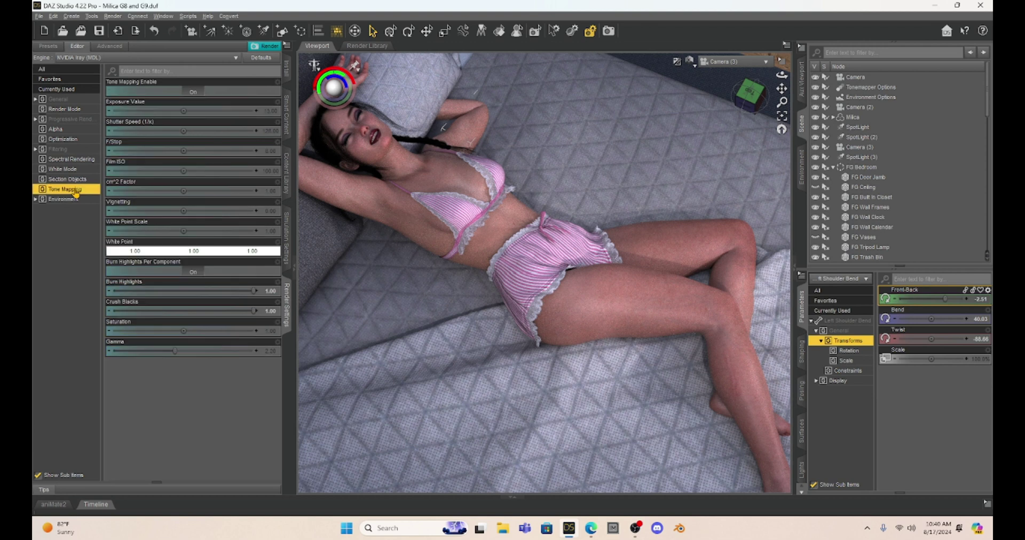
mouse_move(165, 292)
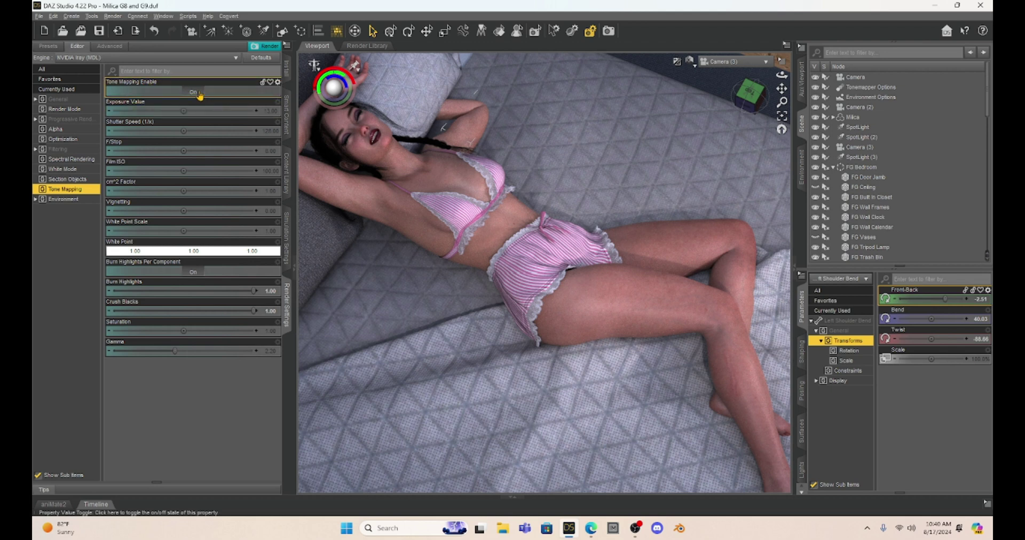
Step: Lower the tone mapping Exposure Value in single steps to 10 to brighten the preview
mouse_move(189, 114)
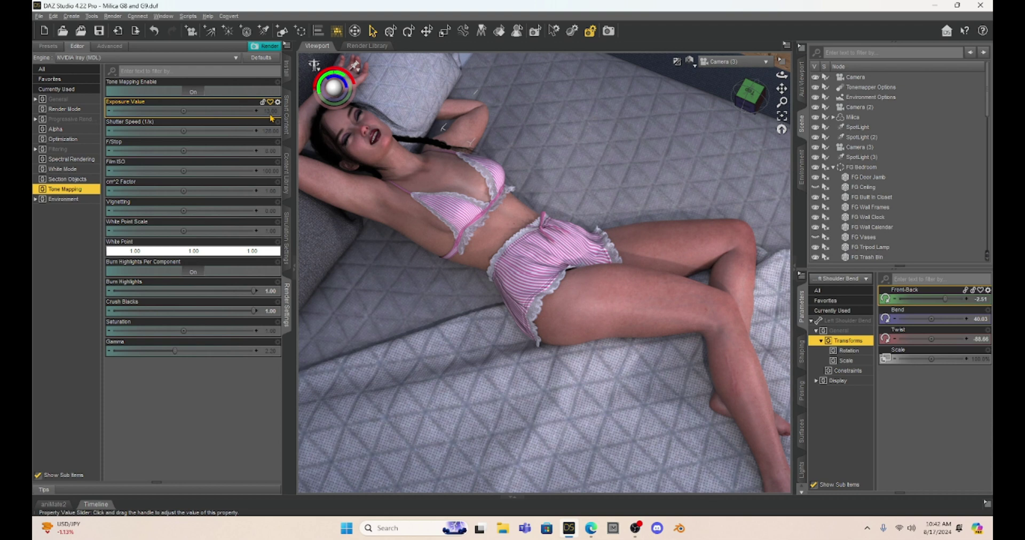
click(109, 111)
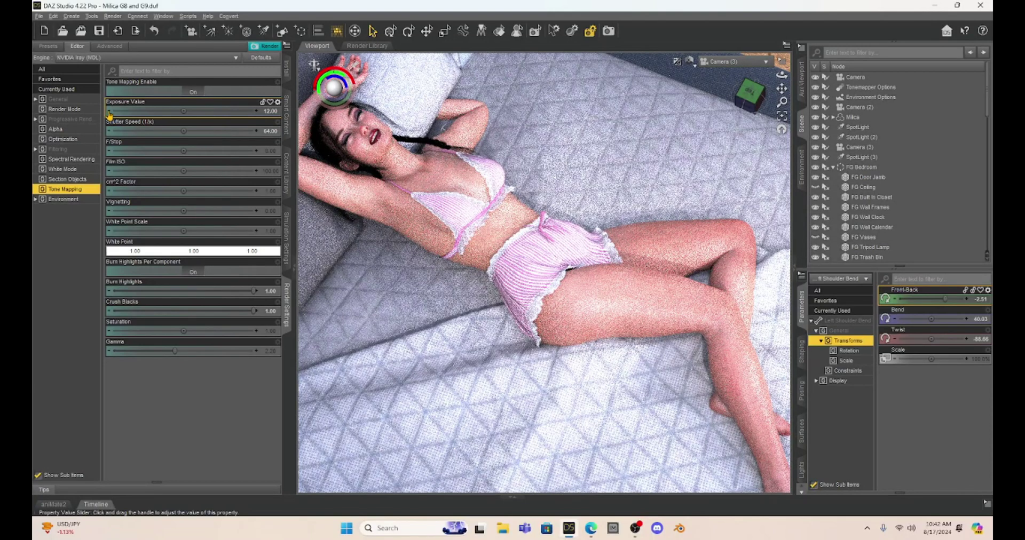
click(110, 112)
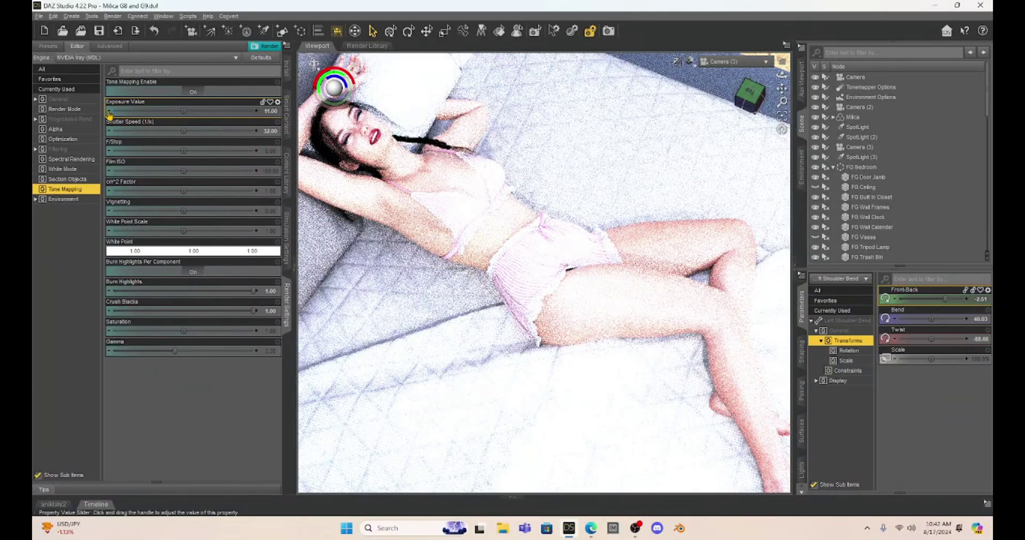
click(109, 112)
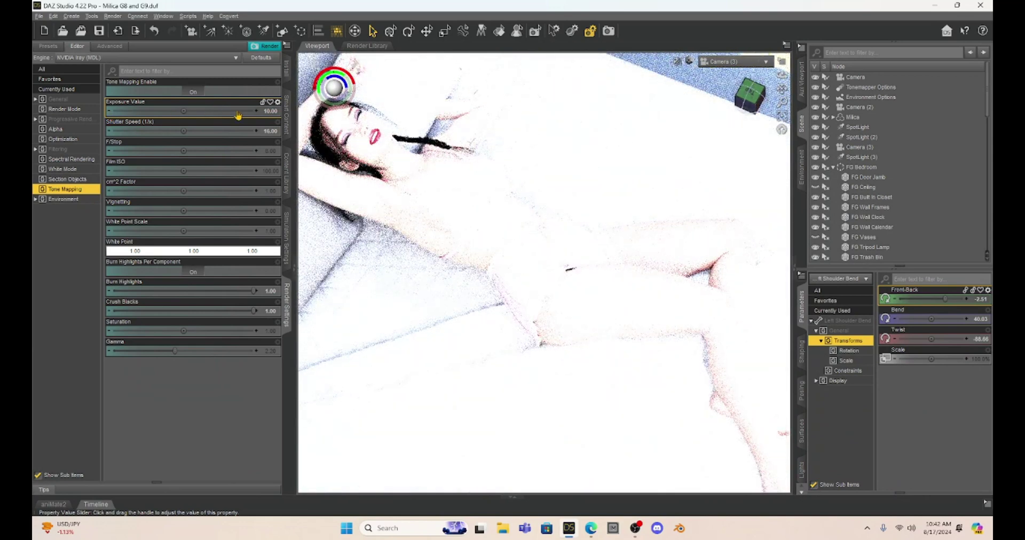
Step: Raise the Exposure Value in single steps to 16 to darken the preview
click(256, 111)
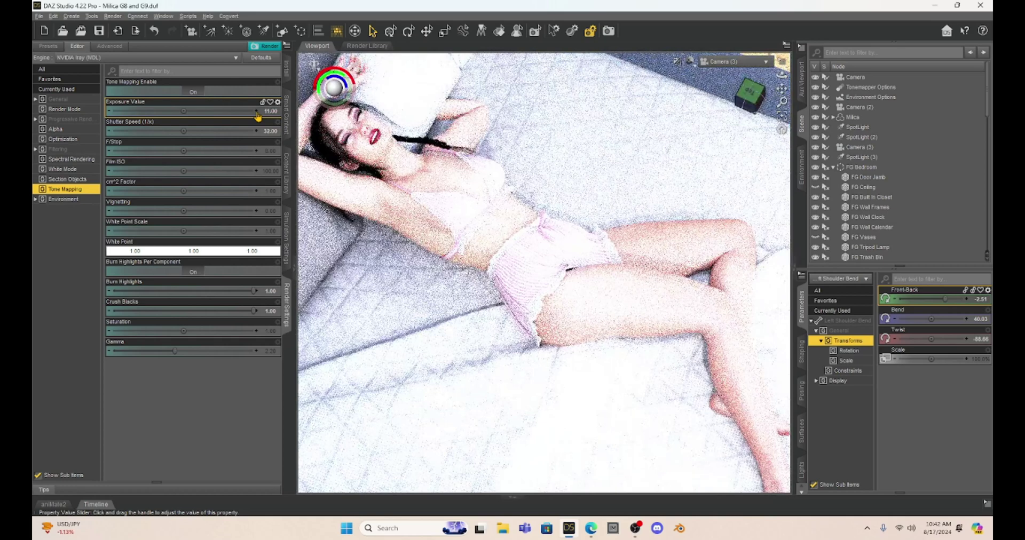
click(256, 111)
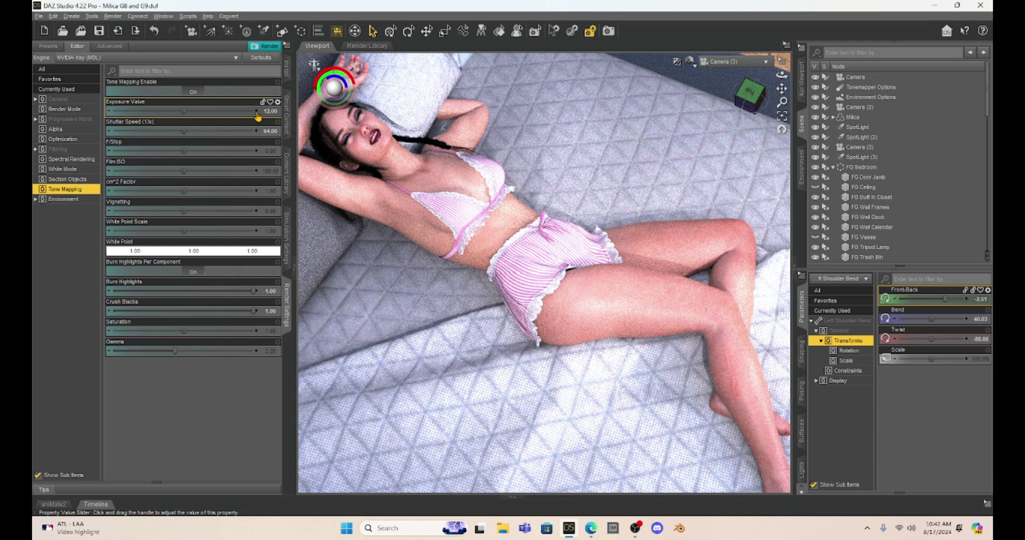
click(257, 112)
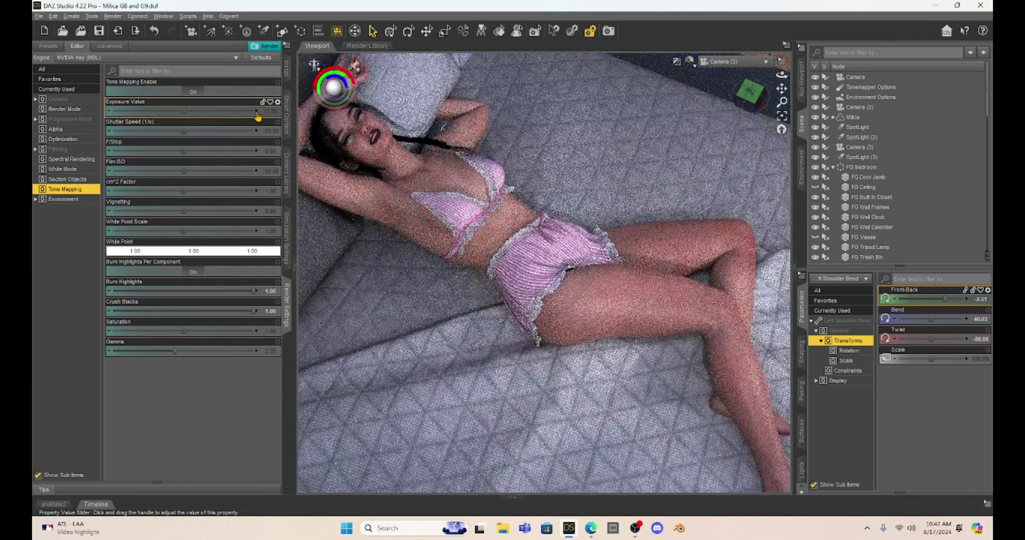
click(256, 113)
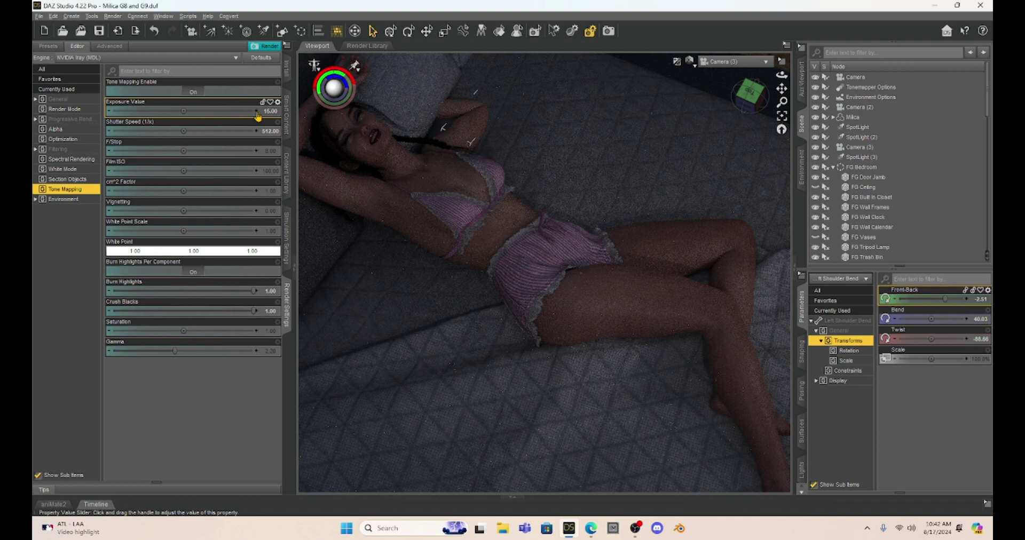
click(257, 113)
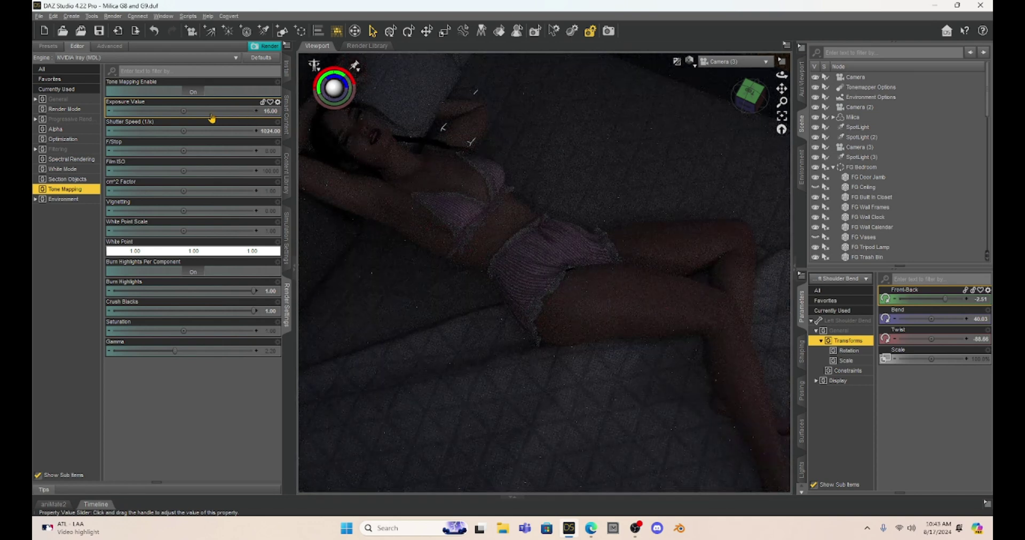
Step: Reduce the Exposure Value in single steps to 12
click(109, 112)
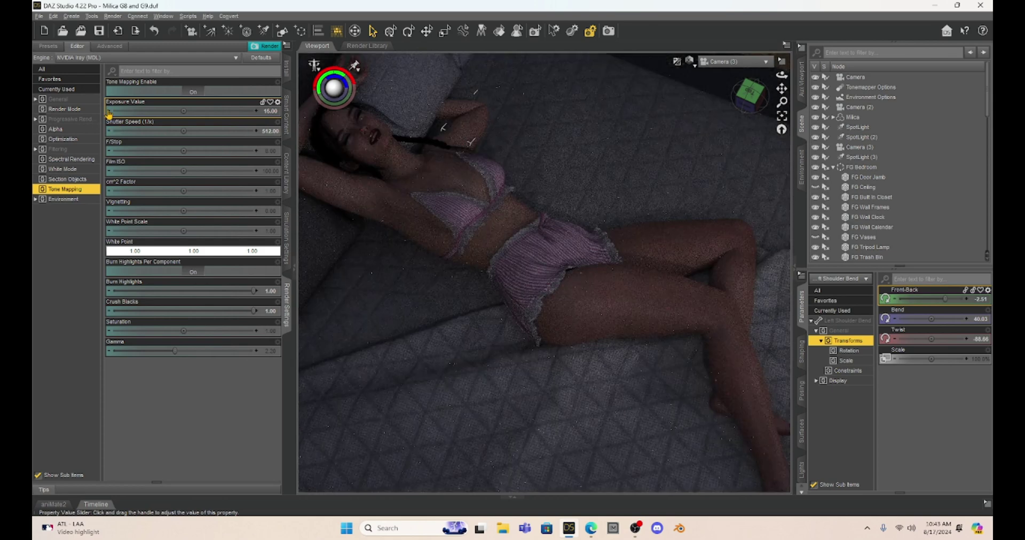
click(109, 112)
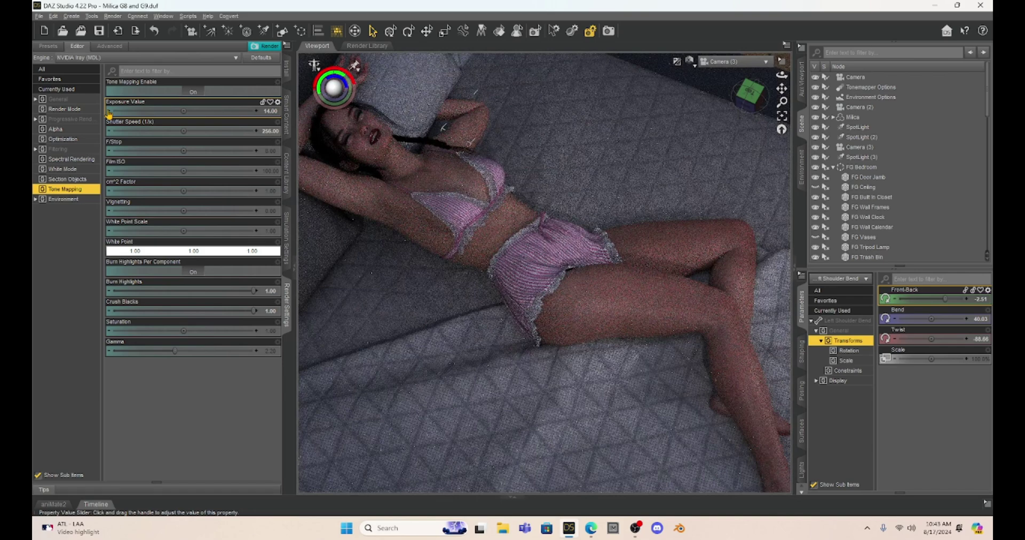
click(109, 112)
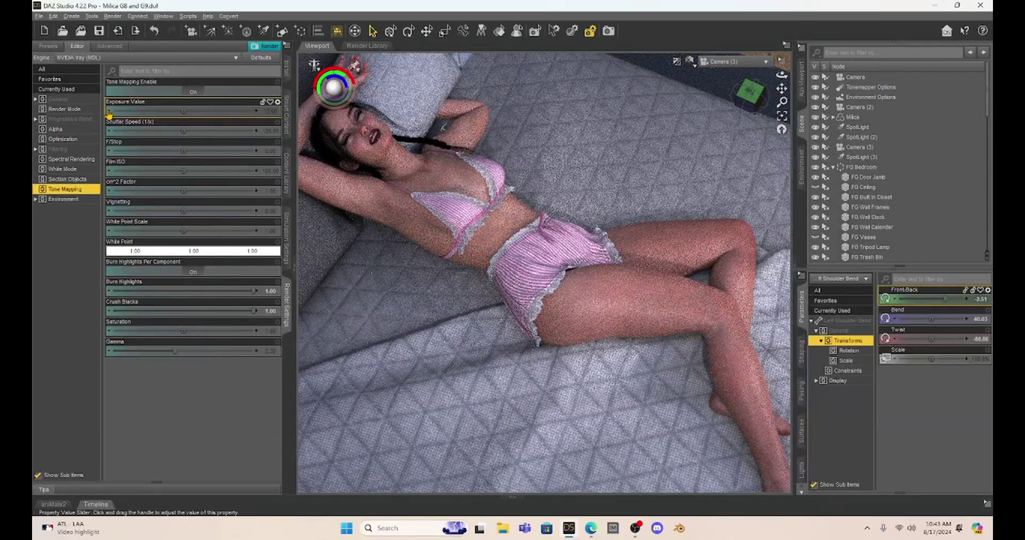
click(108, 112)
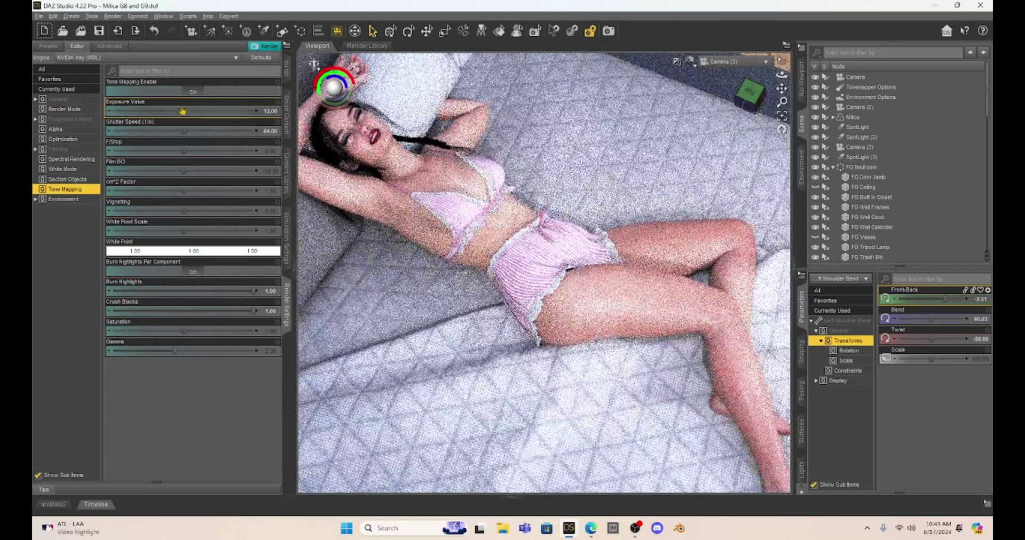
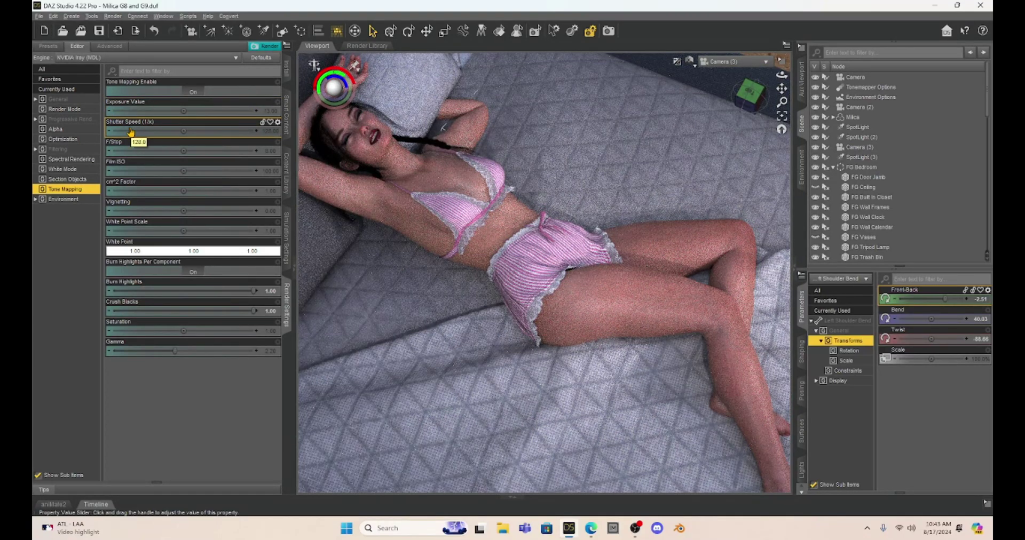
Step: Try tone mapping Shutter Speed values of 80 and 30 to brighten the preview
click(268, 132)
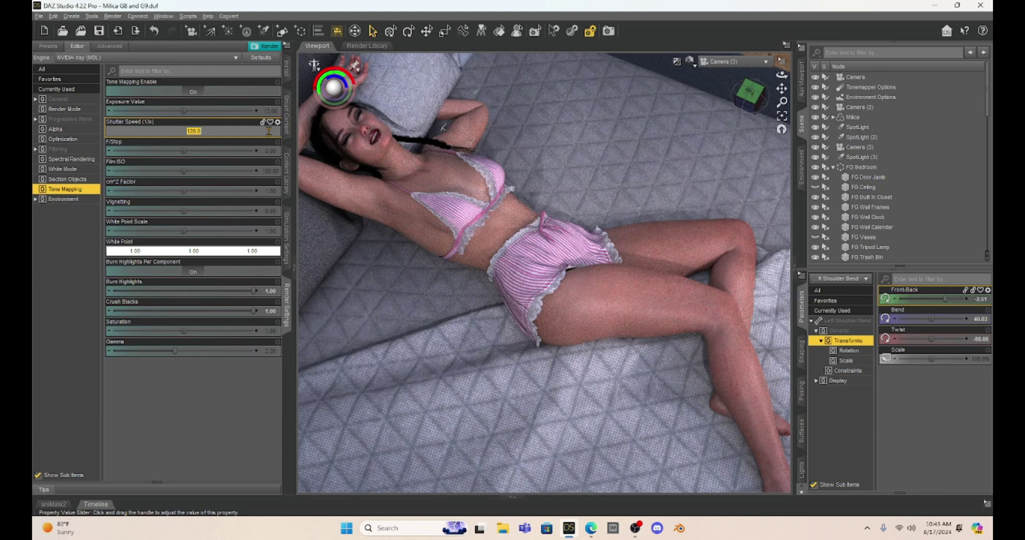
text(80)
key(Return)
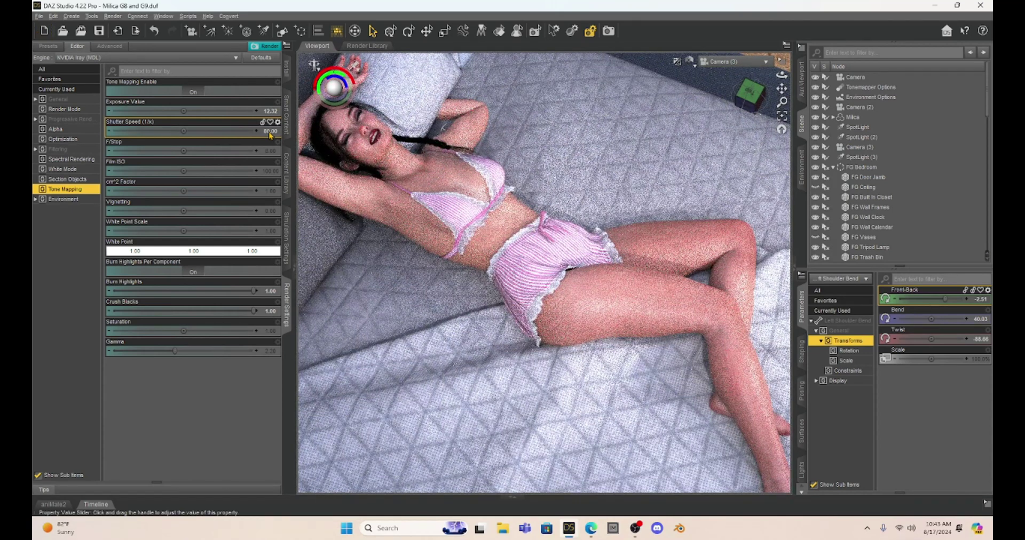
click(269, 132)
text(30)
key(Return)
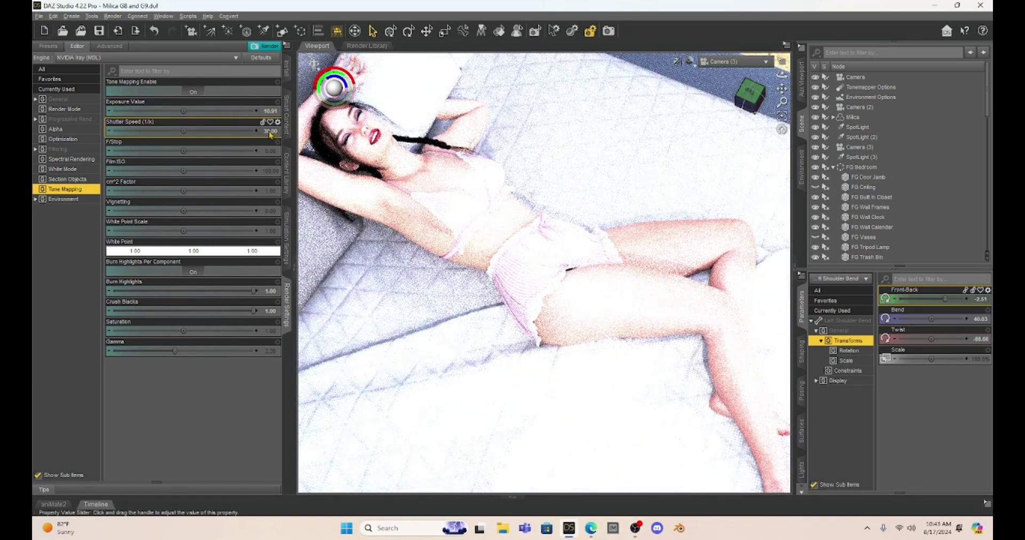
Step: Set the Shutter Speed back to its default of 128
click(269, 132)
text(128)
key(Return)
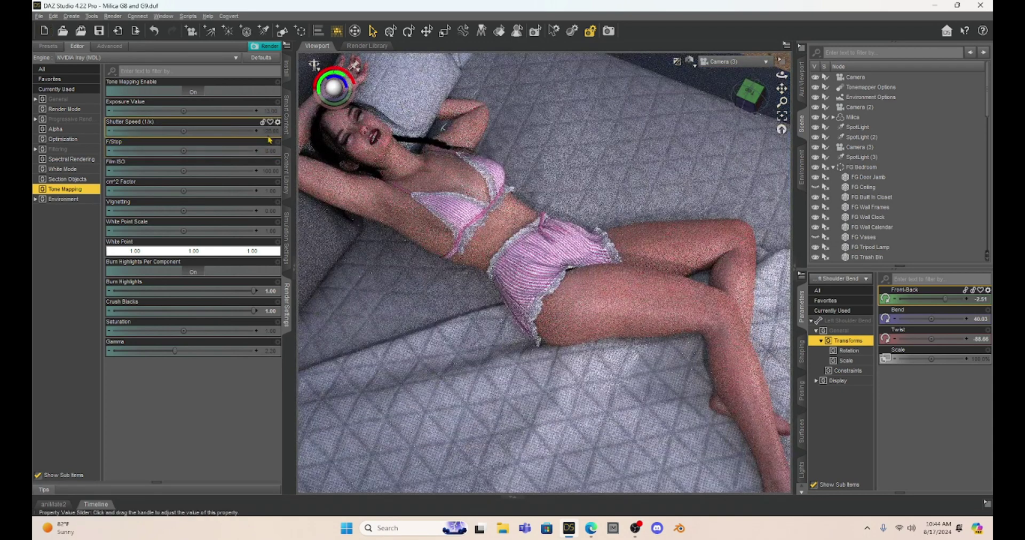
Step: Try higher Shutter Speed values of 150 and 180 to darken the preview
click(268, 131)
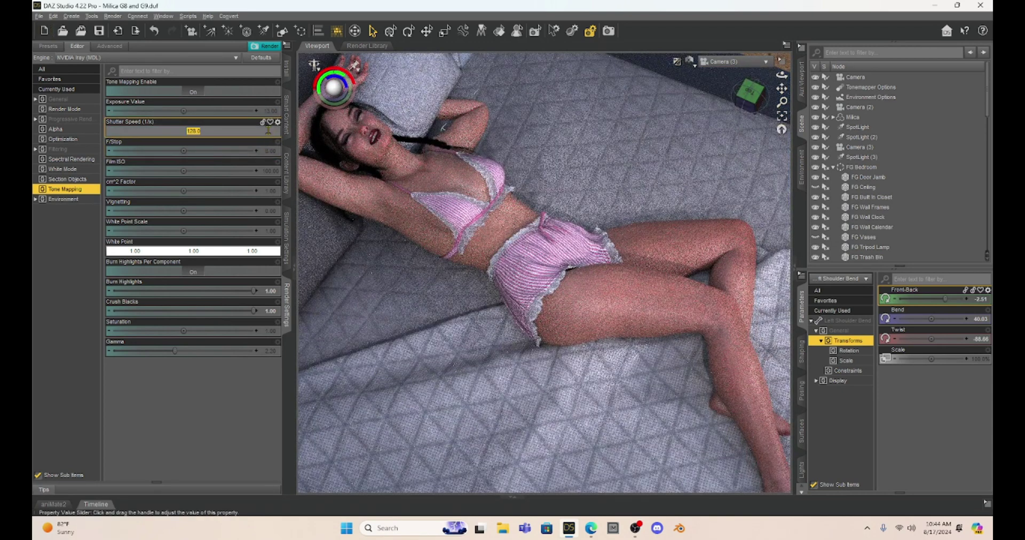
text(150)
key(Return)
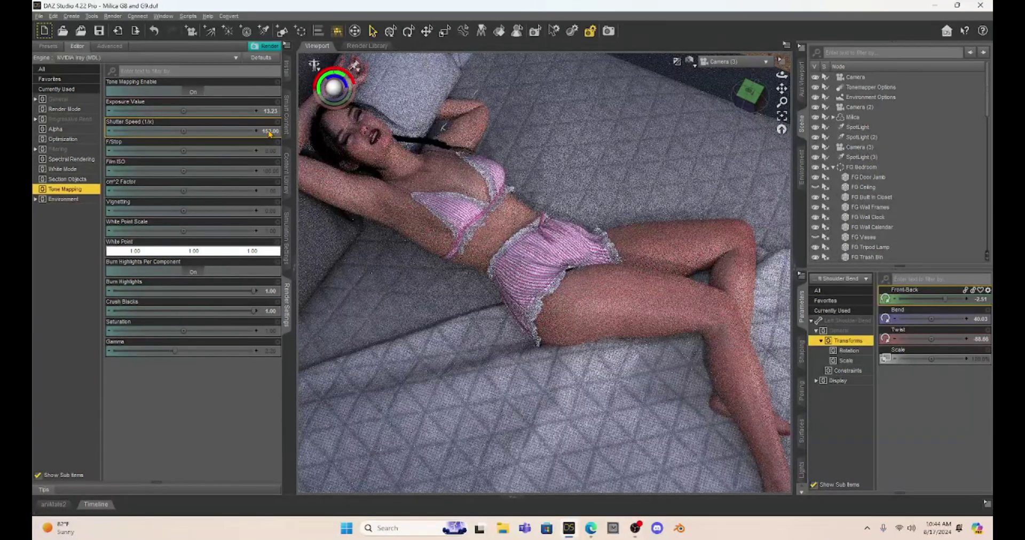
click(269, 131)
text(180)
key(Return)
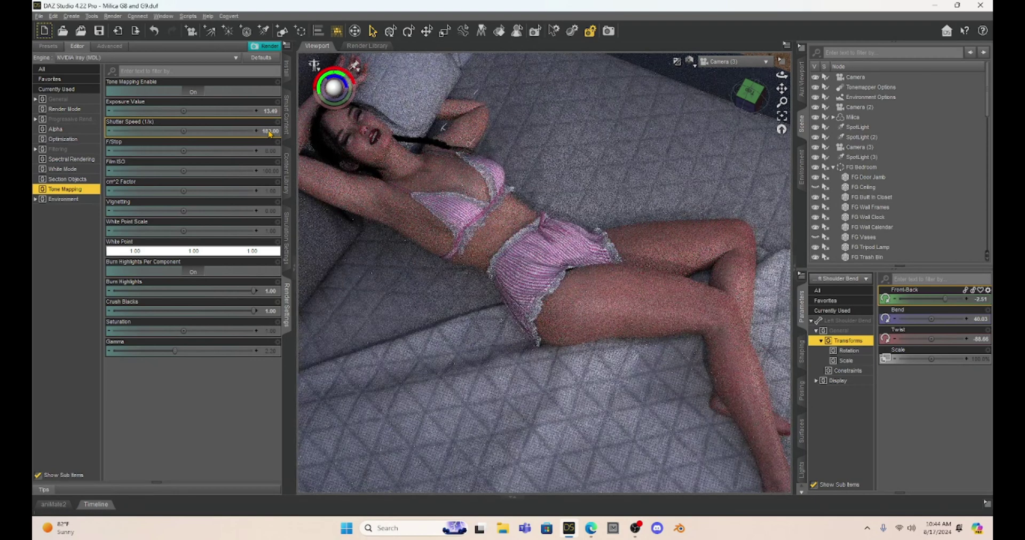
Step: Restore the Shutter Speed to 128 after the darker tests
click(269, 132)
text(128)
key(Return)
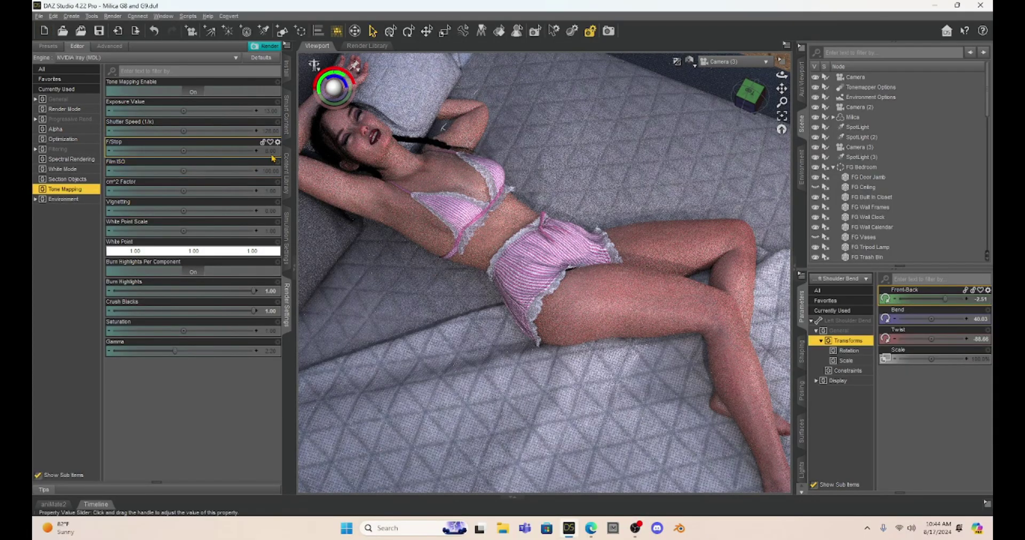
Step: Try lowering the tone mapping F/Stop in small decrements, followed by a value of 5
click(108, 151)
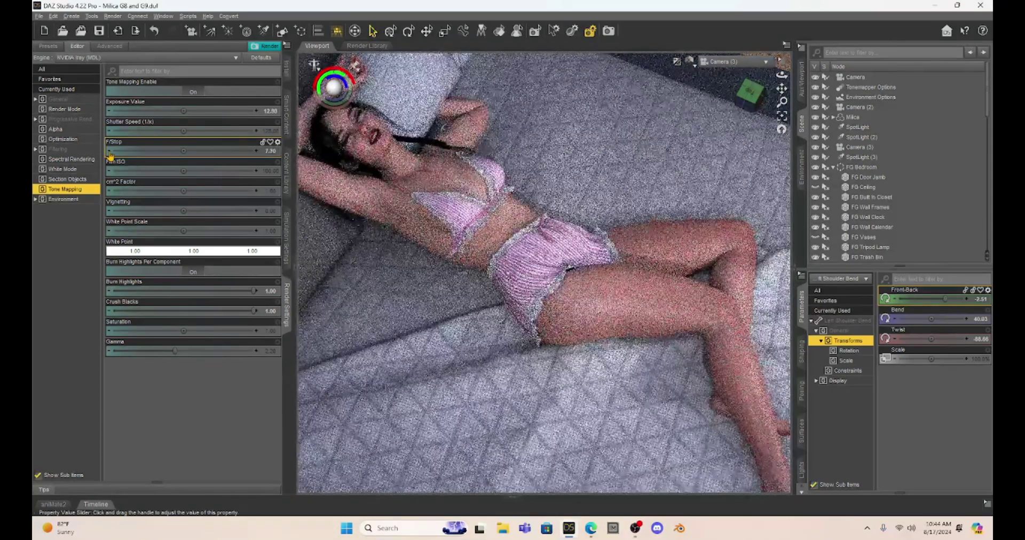
click(109, 151)
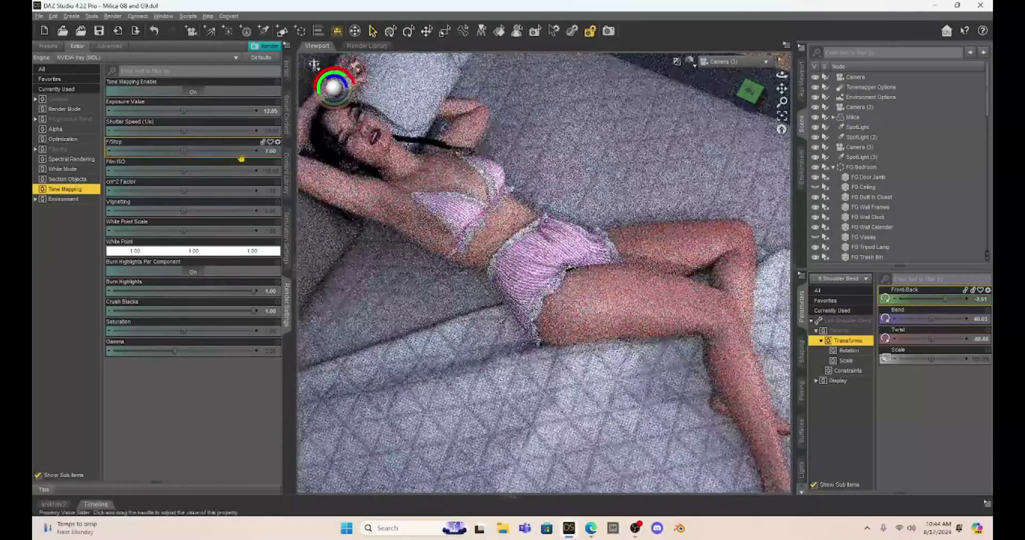
click(271, 152)
text(5)
key(Return)
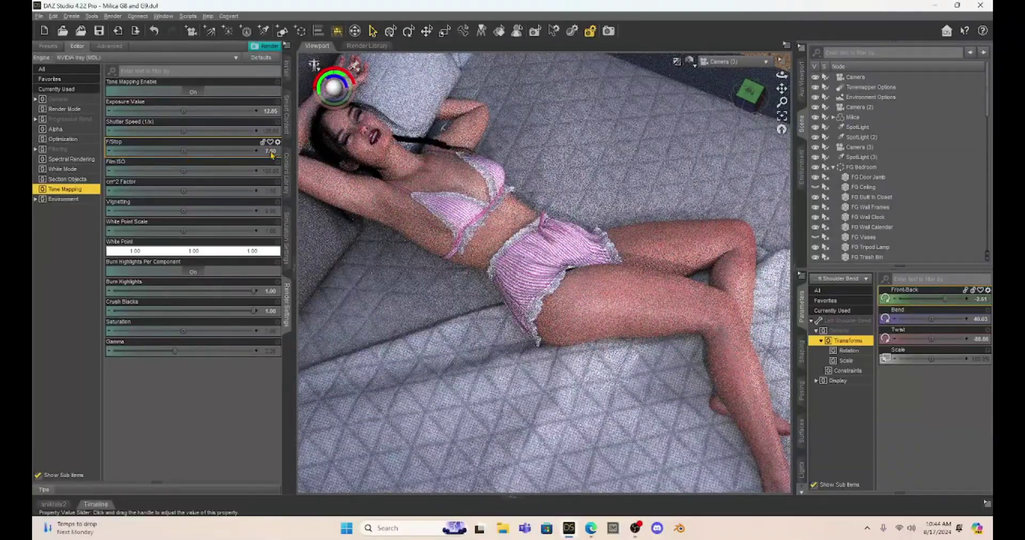
Step: Try an F/Stop of 12 to darken the preview and undo the F/Stop change
click(271, 152)
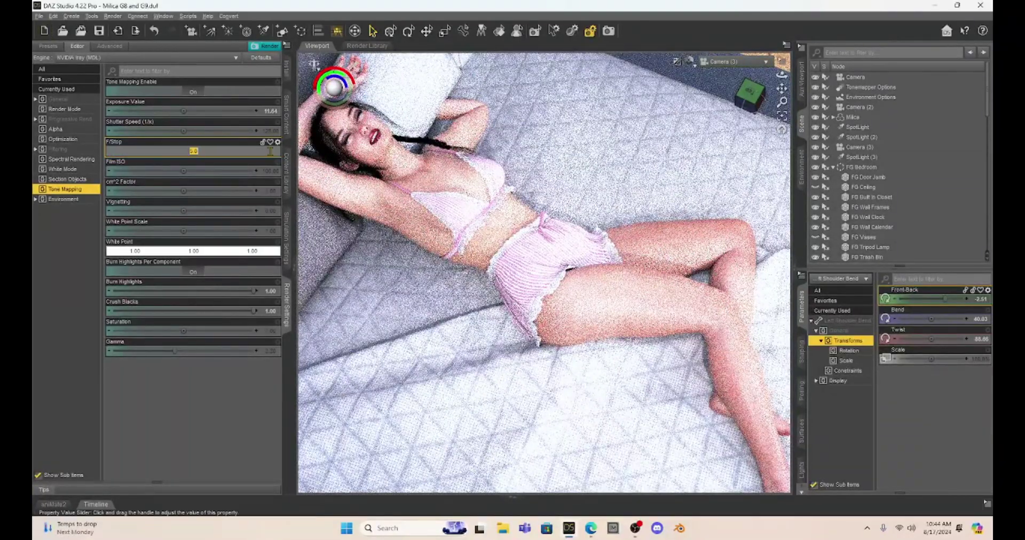
text(12)
key(Return)
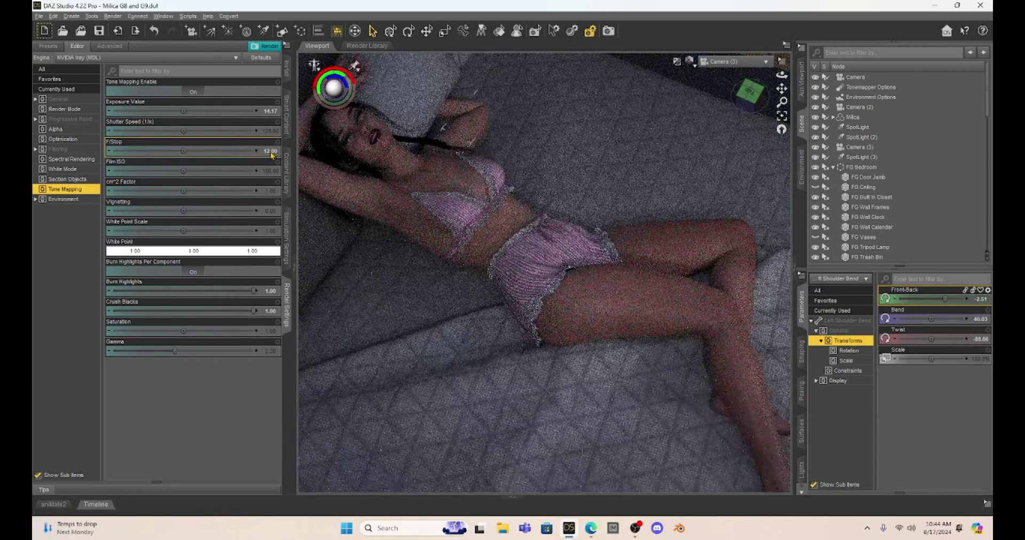
key(ctrl+z)
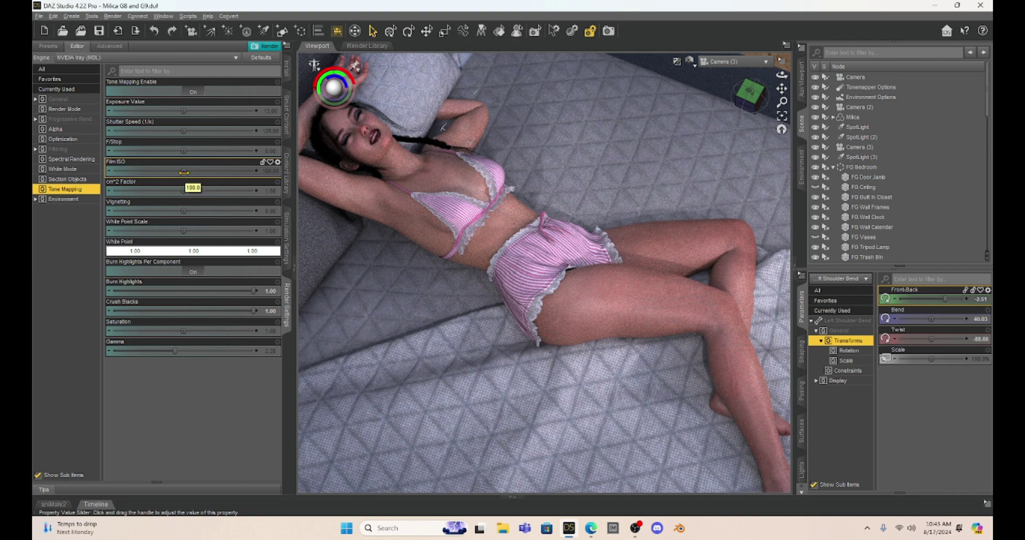
Step: Try Film ISO values of 60, 40 and 130 to compare darker and brighter previews
double_click(270, 171)
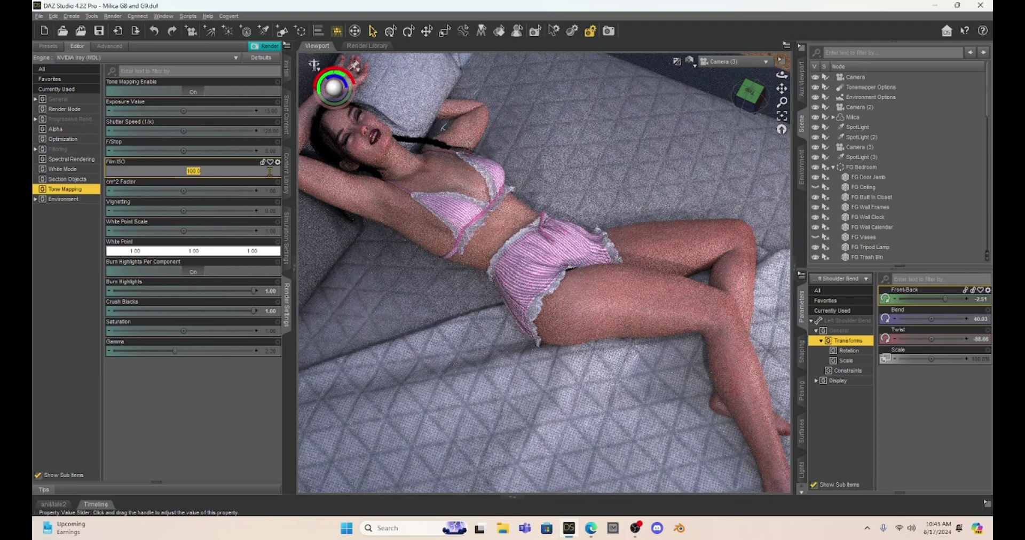
text(60)
key(Return)
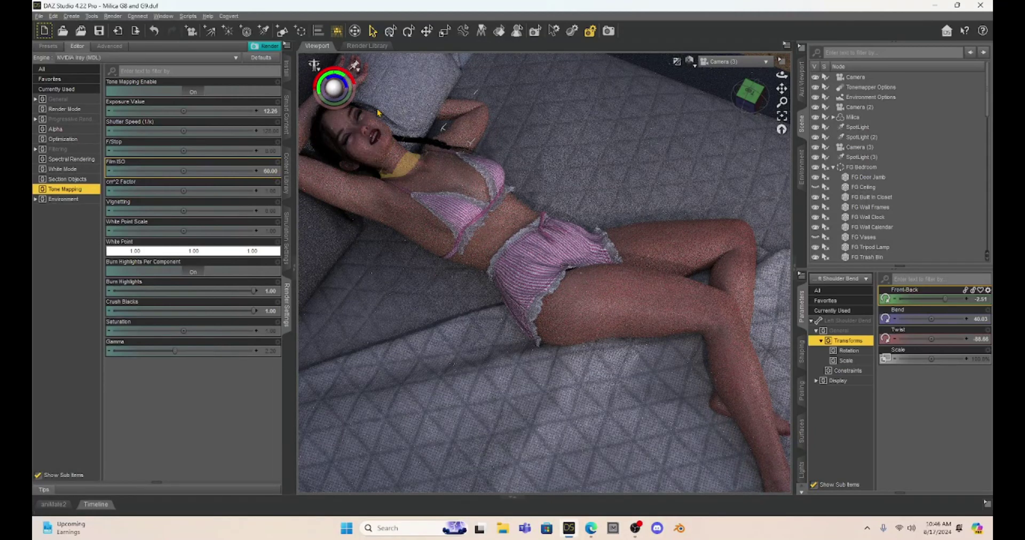
click(269, 171)
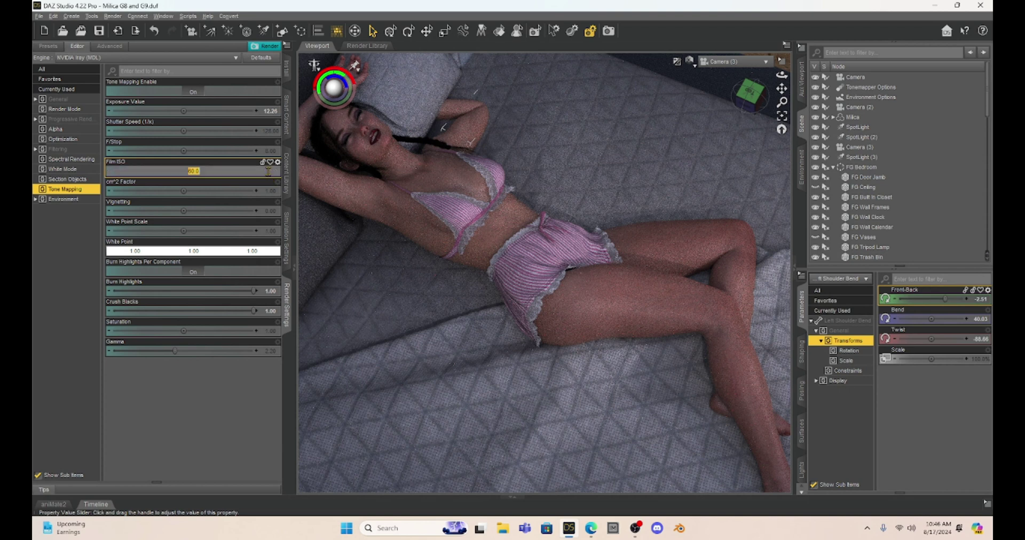
text(40)
key(Return)
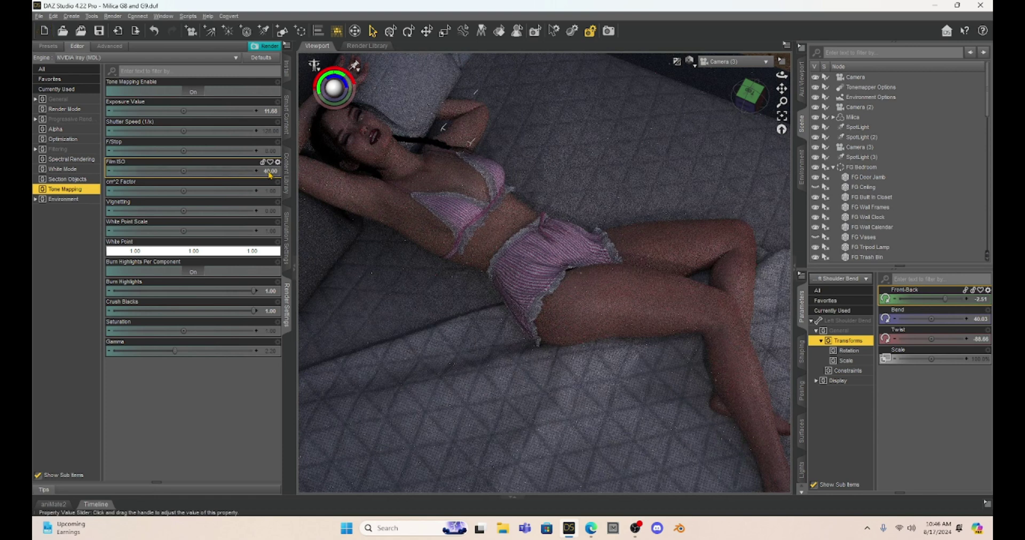
click(269, 172)
text(130)
key(Return)
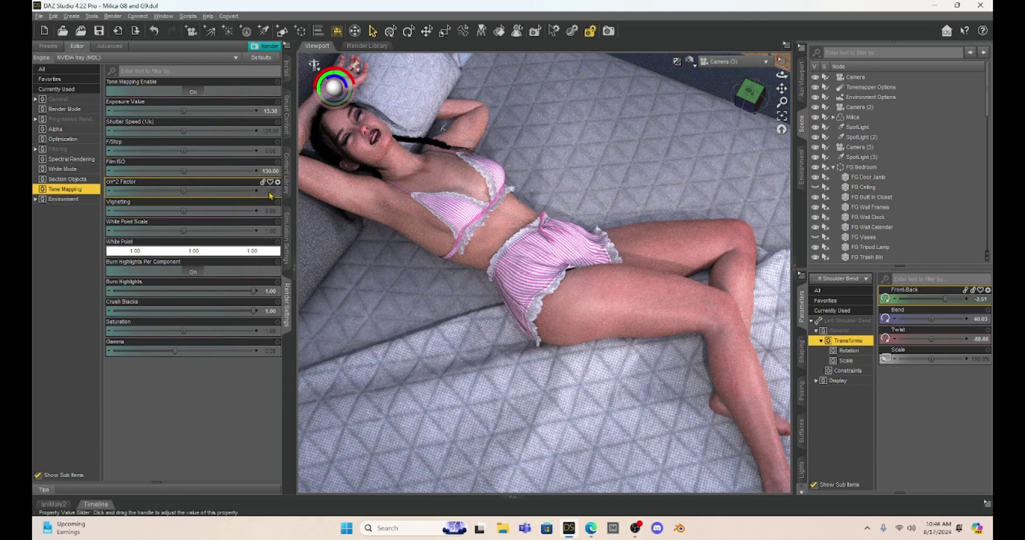
Step: Set the Film ISO back to 100
mouse_move(270, 195)
click(268, 172)
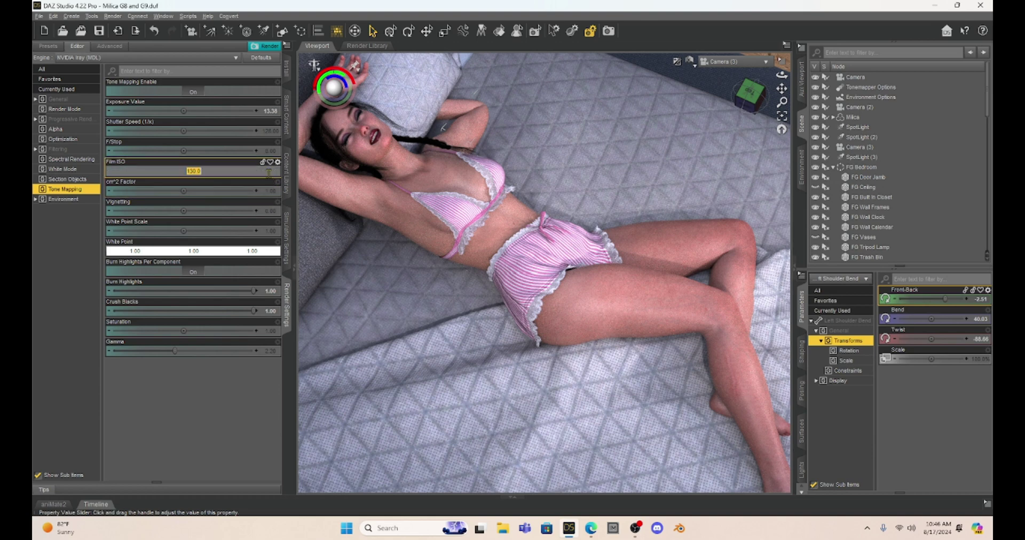
text(100)
key(Return)
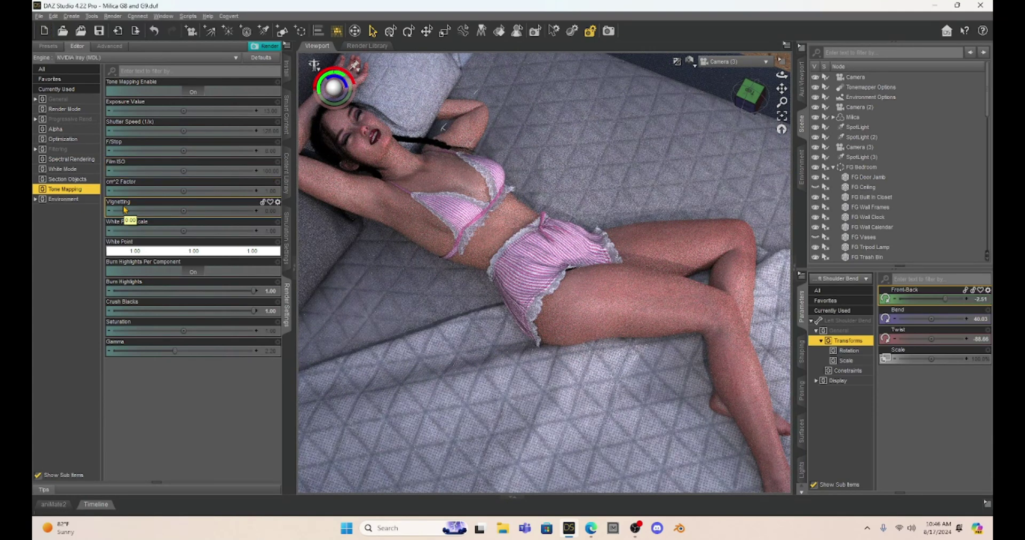
Step: Try negative Vignetting down to about -66 and positive Vignetting up to about 187 in the tone mapping settings
drag(179, 212, 155, 211)
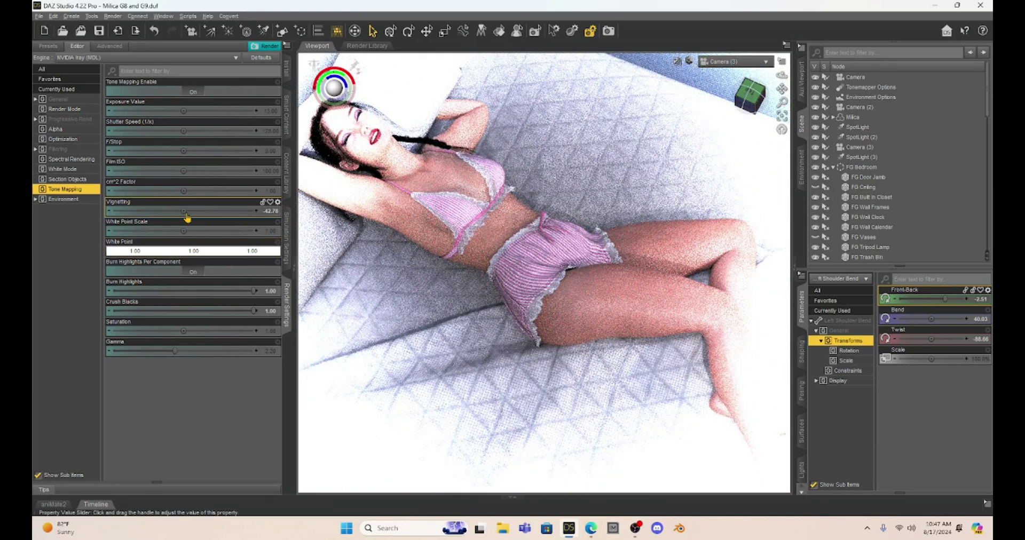
mouse_move(182, 212)
mouse_down()
mouse_move(162, 211)
mouse_move(182, 212)
mouse_up()
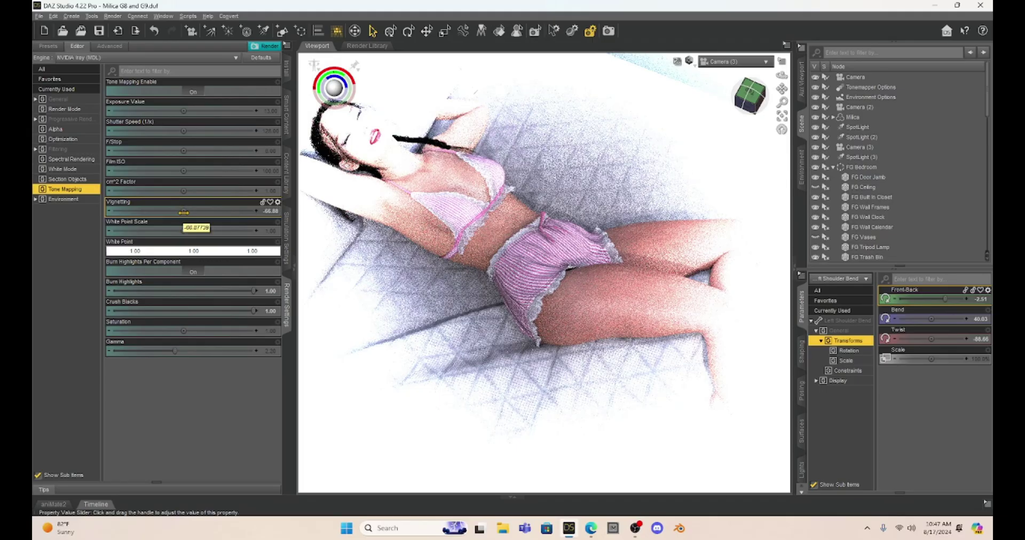
mouse_move(183, 212)
mouse_down()
mouse_move(217, 212)
mouse_move(179, 220)
mouse_up()
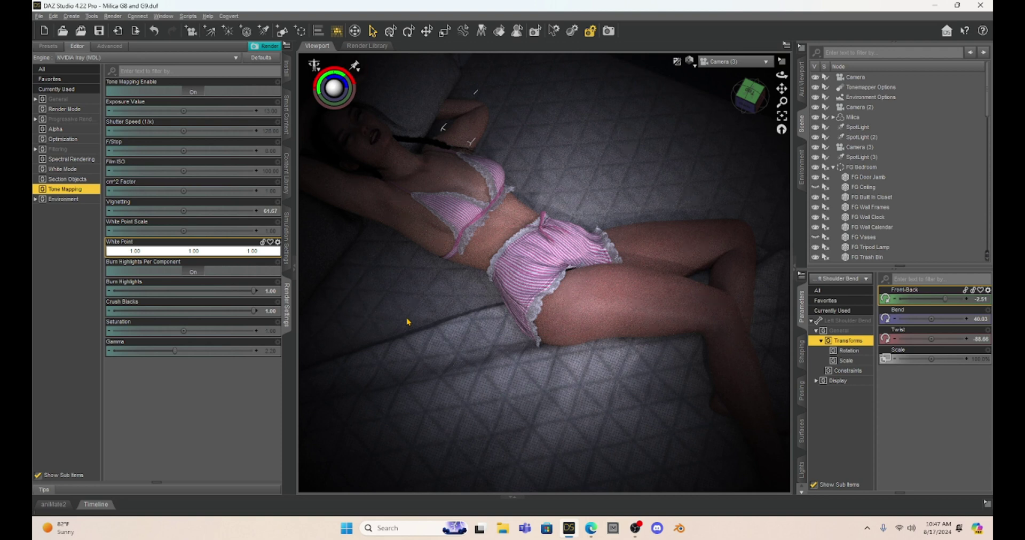
drag(183, 211, 212, 211)
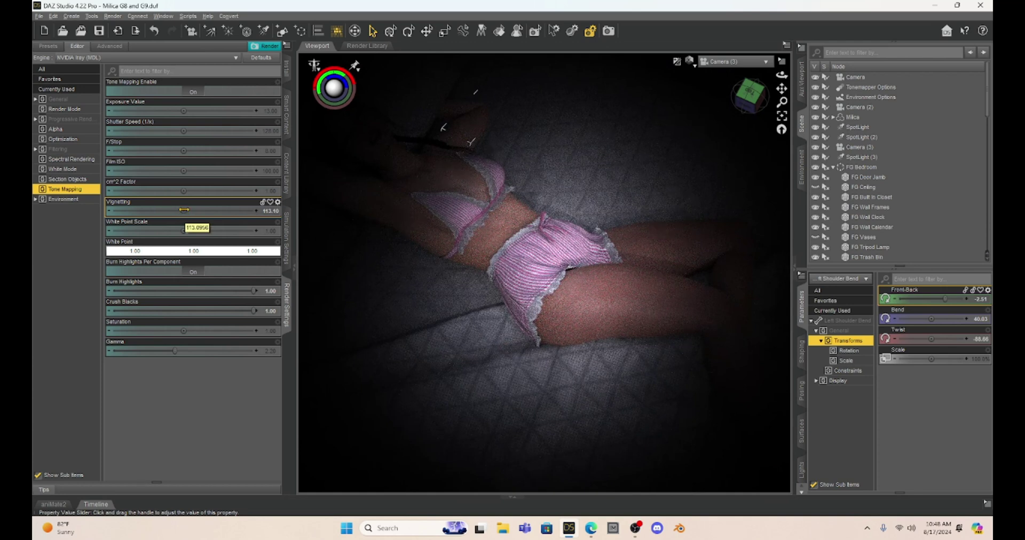
click(184, 212)
drag(186, 211, 208, 211)
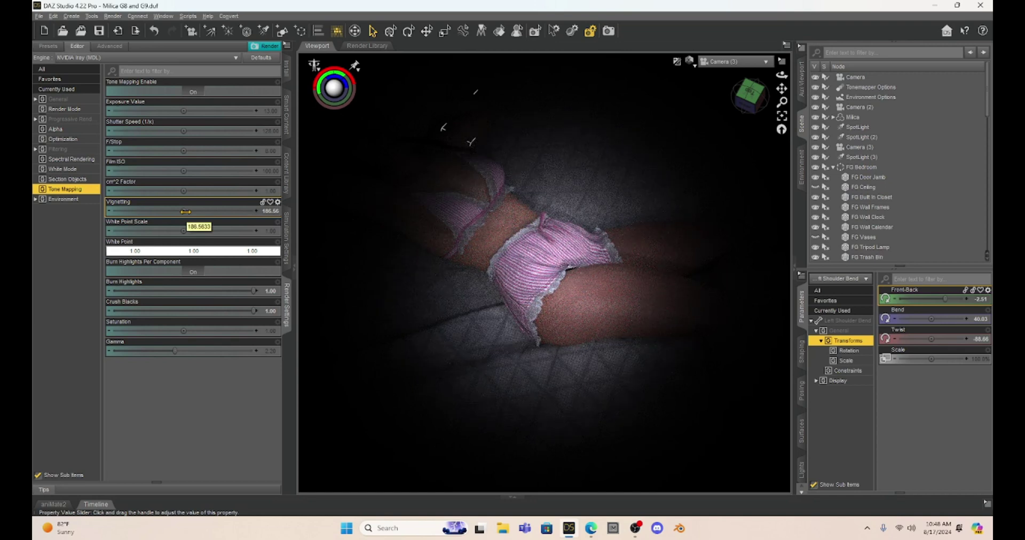
Step: Reset the Vignetting to 0
click(264, 213)
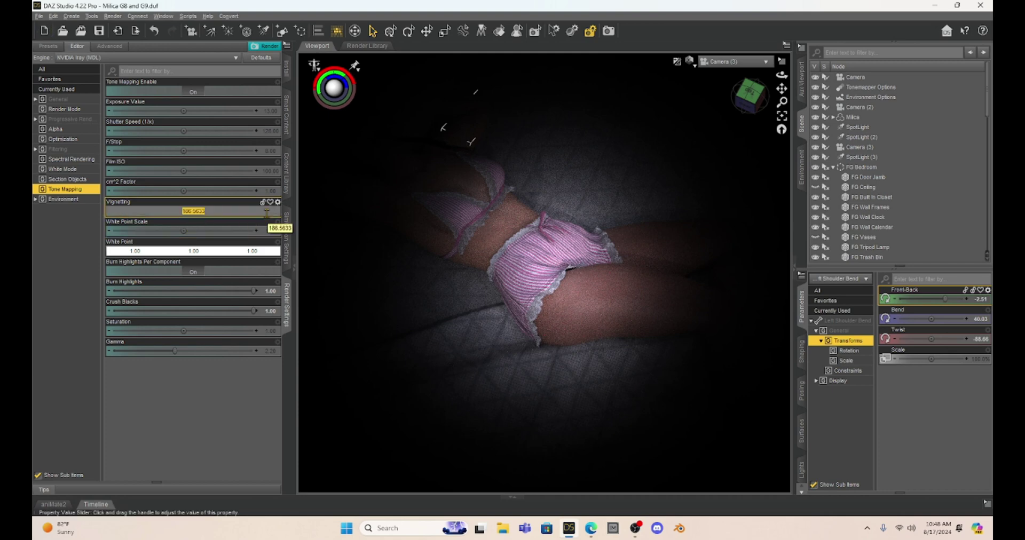
text(0)
key(Return)
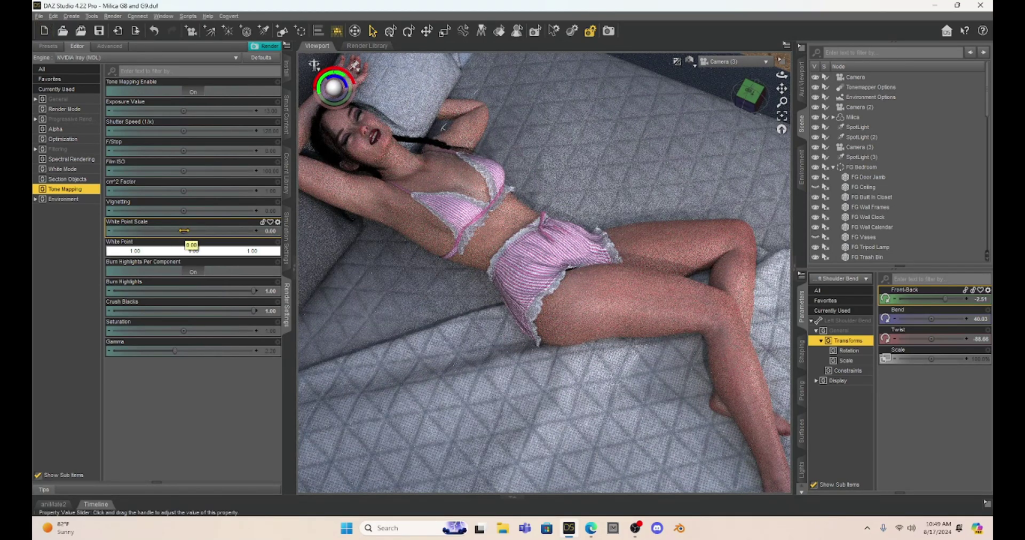
Step: Adjust the White Point Scale to about 0.6 and then set it to 0
mouse_move(183, 230)
mouse_down()
mouse_move(209, 231)
mouse_move(184, 231)
mouse_up()
click(268, 231)
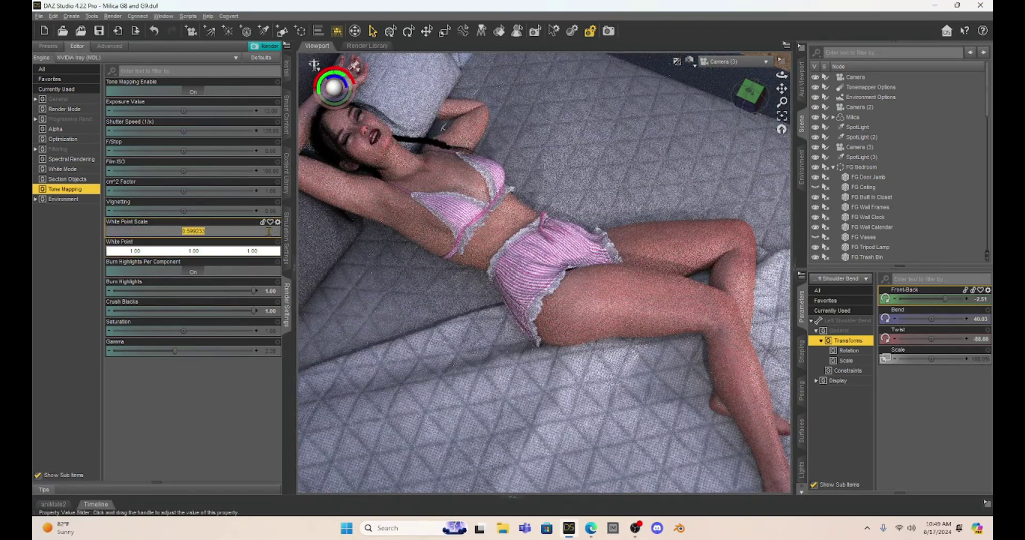
text(0)
key(Return)
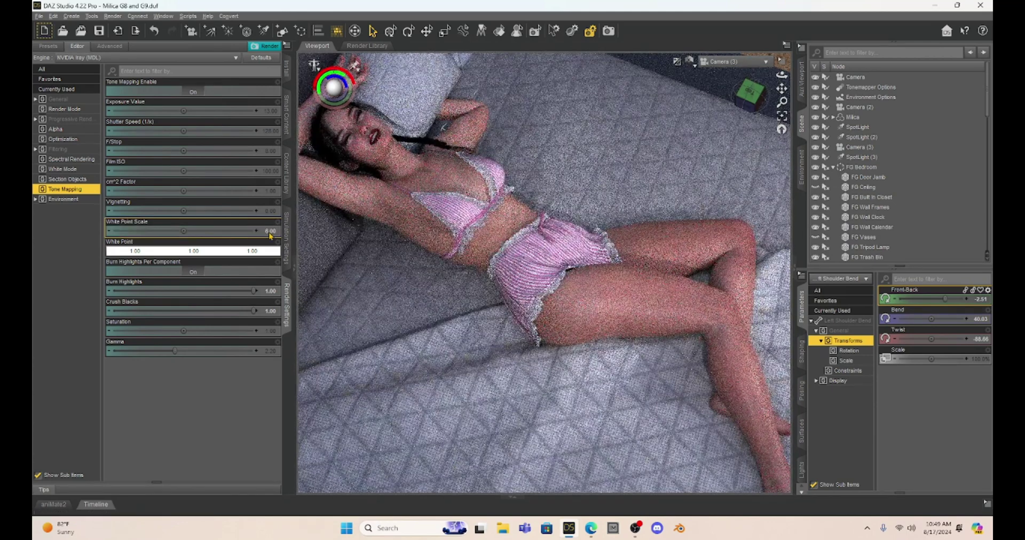
Step: Try a White Point Scale of -10
click(269, 232)
key(BackSpace)
text(-10)
key(Return)
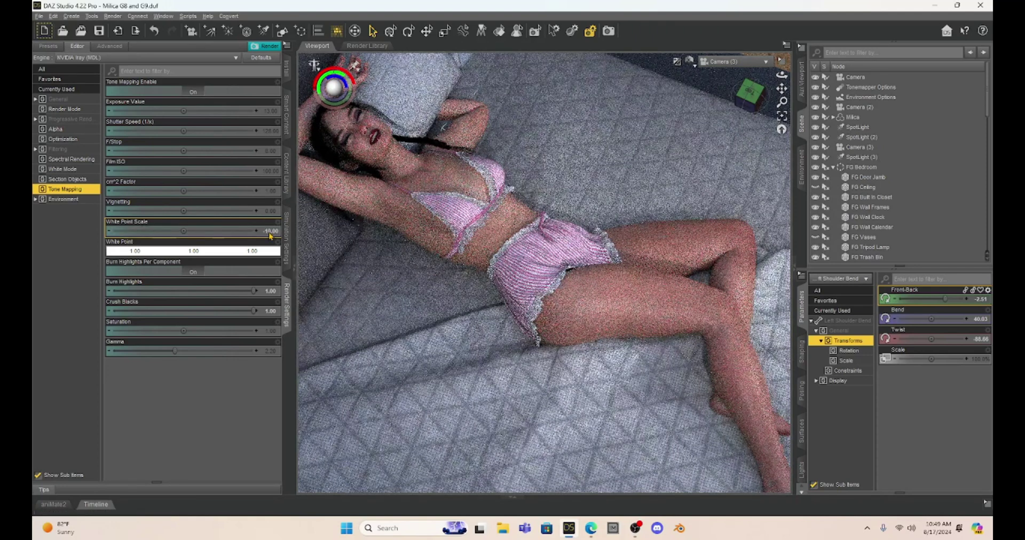
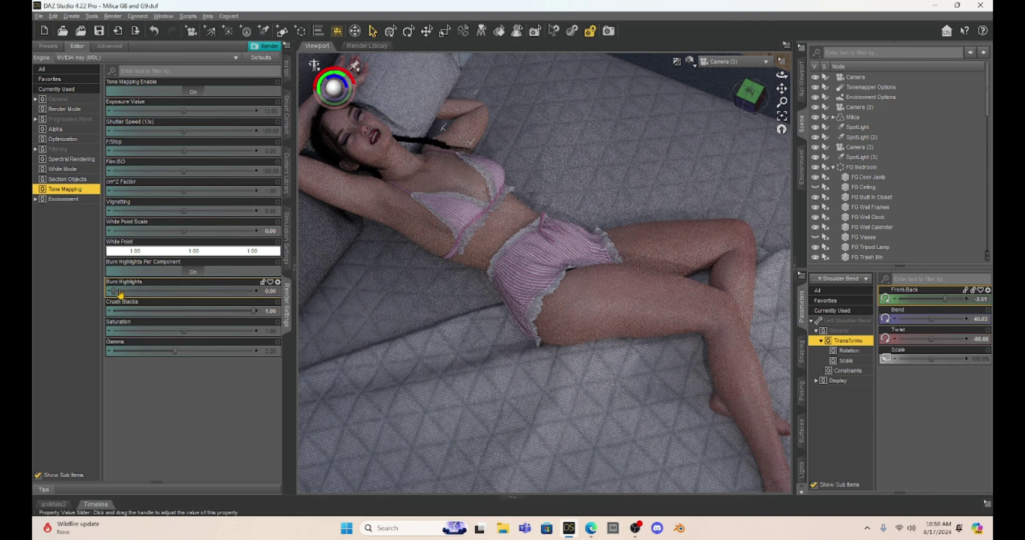
Step: Raise Burn Highlights back to 1, then test Crush Blacks at 0 and return it to 1
drag(112, 291, 256, 302)
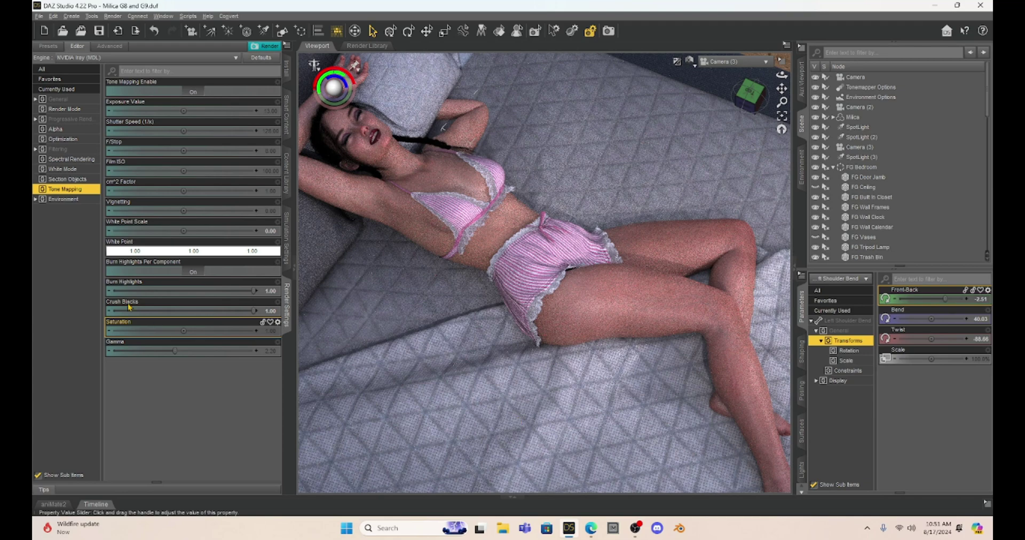
drag(254, 310, 93, 309)
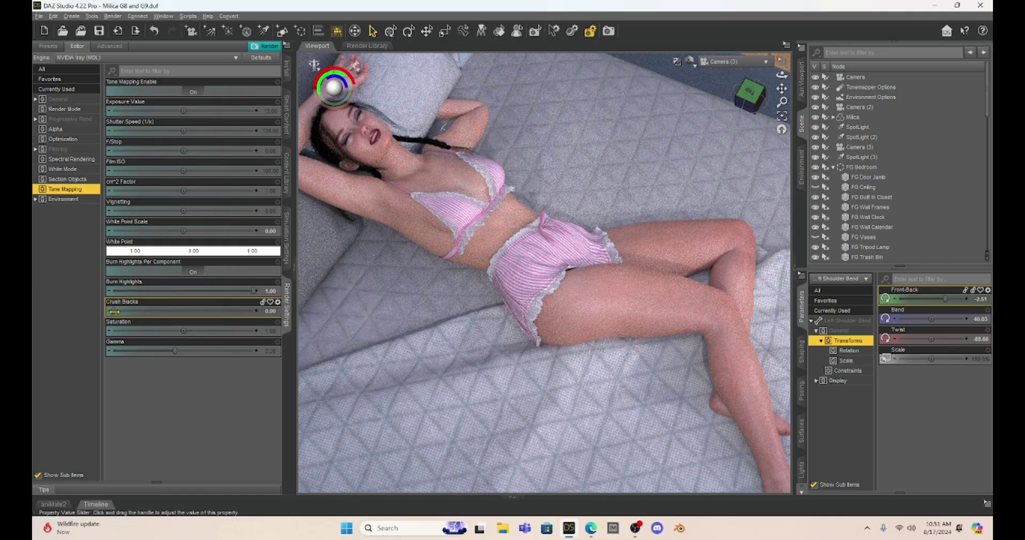
drag(114, 312, 258, 333)
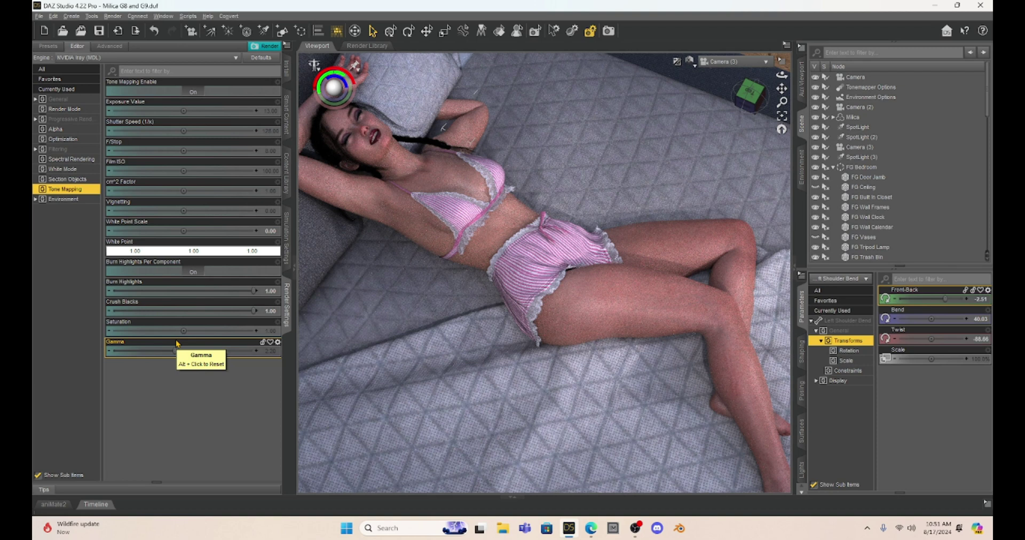
Step: Try lowering the Saturation to about -0.43, undo that, and raise it to about 4.65
drag(184, 332, 156, 332)
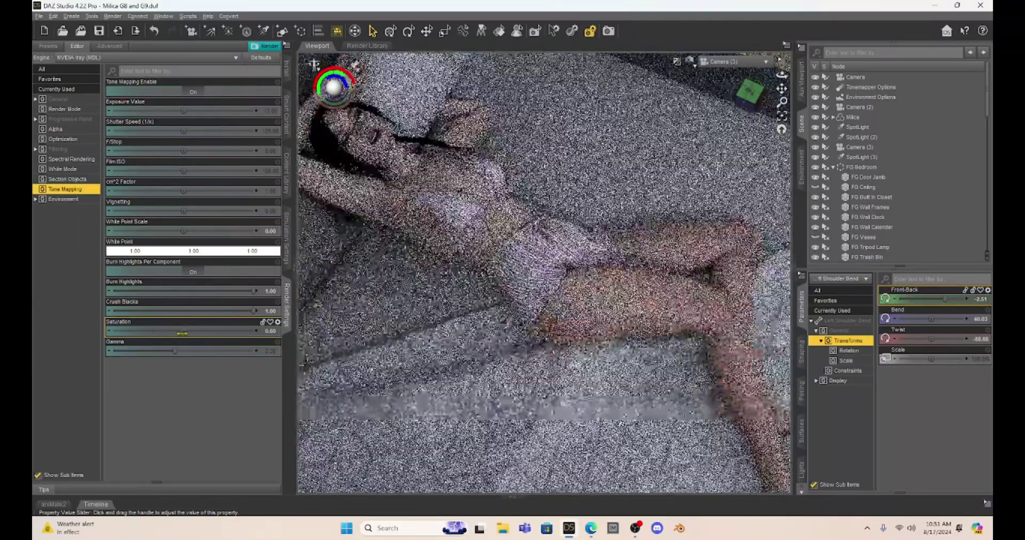
drag(162, 331, 149, 331)
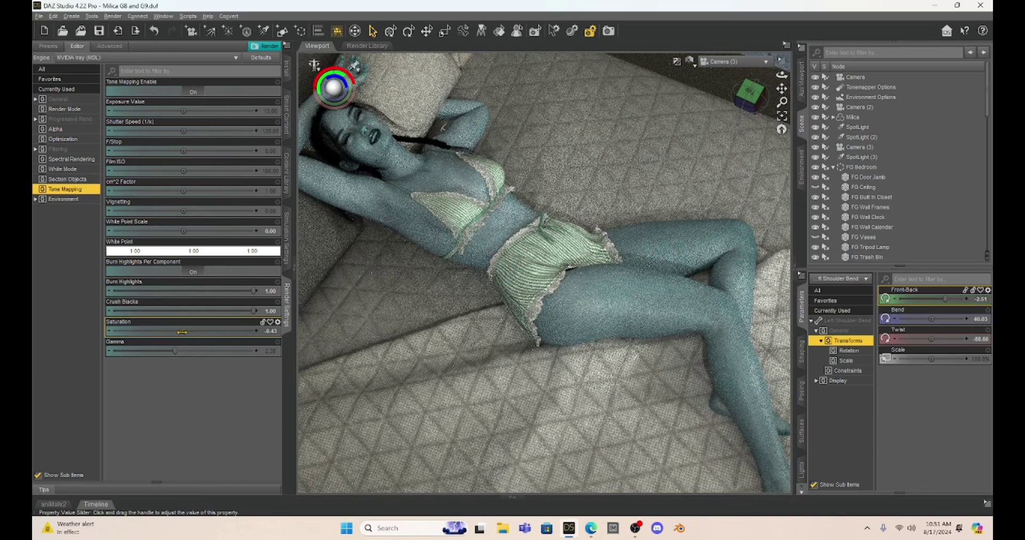
key(ctrl+z)
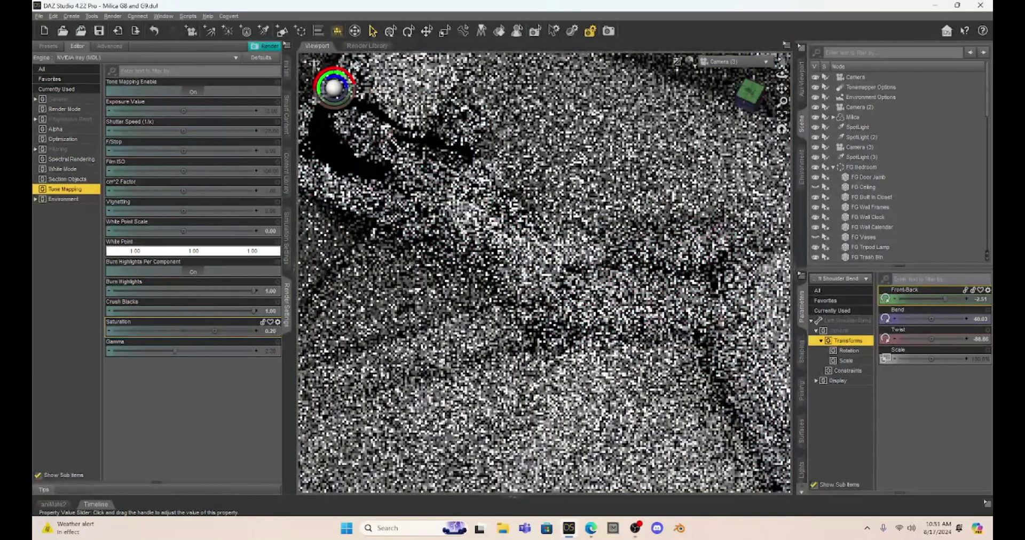
drag(218, 331, 230, 331)
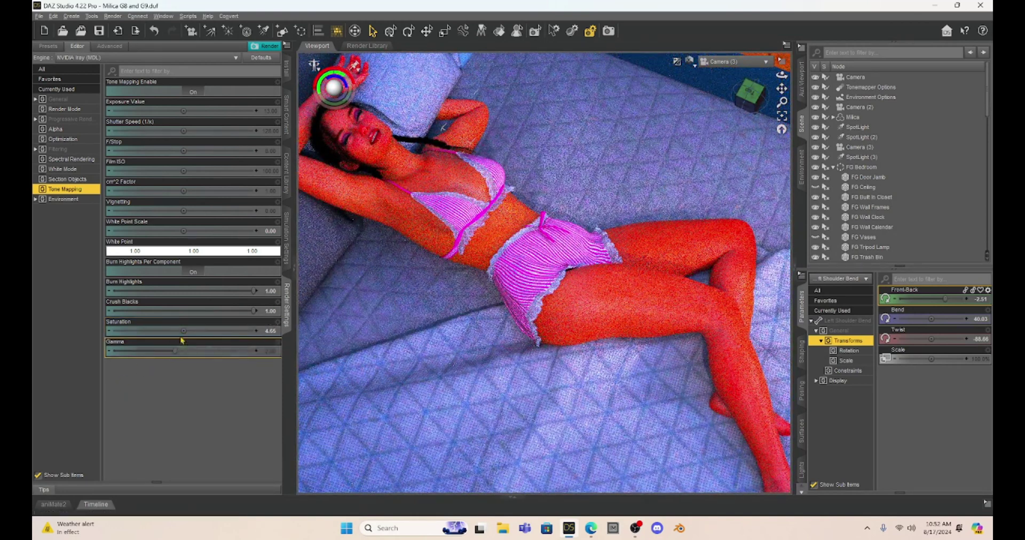
Step: Try a Saturation of 0 for a black-and-white preview, then undo the Saturation change
double_click(257, 331)
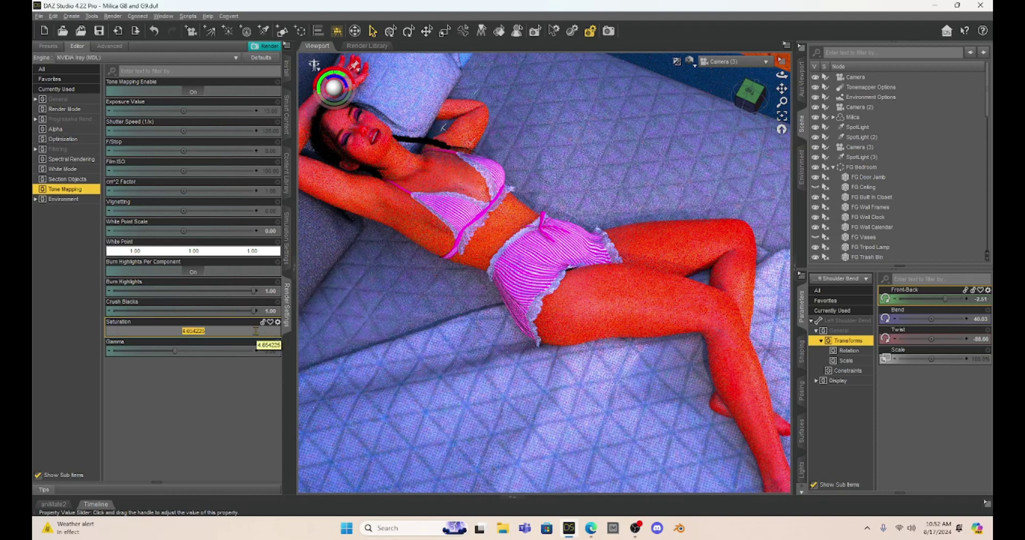
text(0)
key(Return)
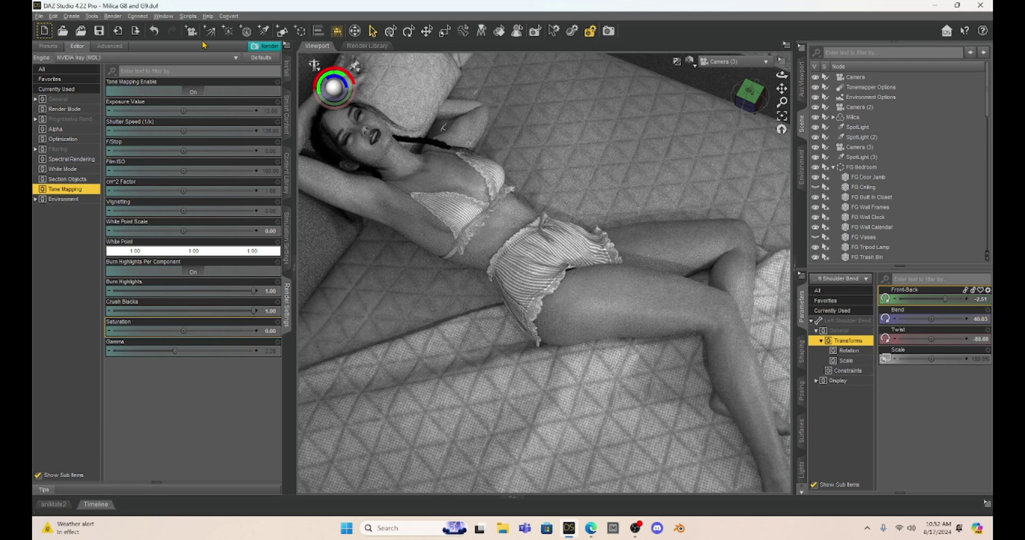
click(154, 30)
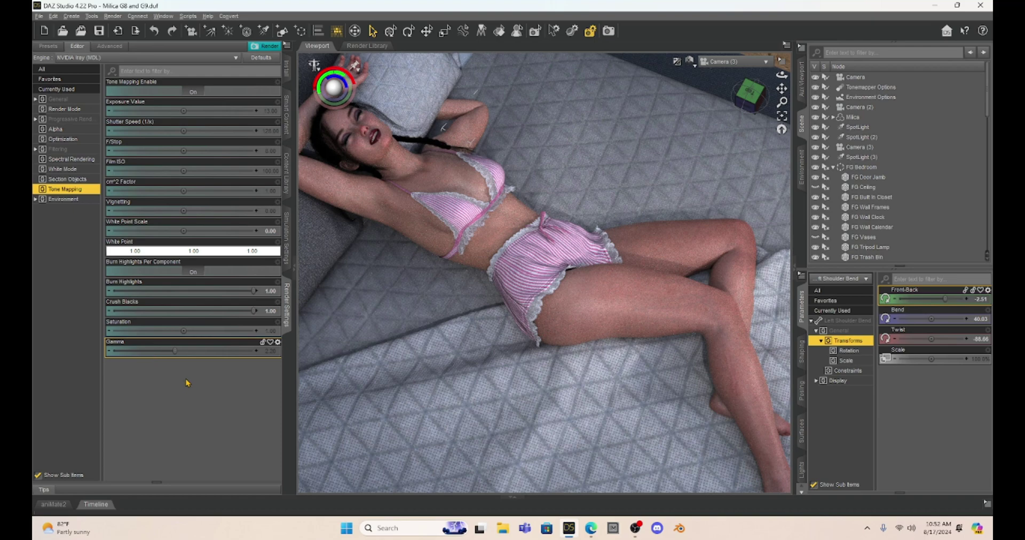
Step: Try darker and brighter Gamma values, including about 0.8, 4.39 and 1.32
drag(174, 351, 136, 351)
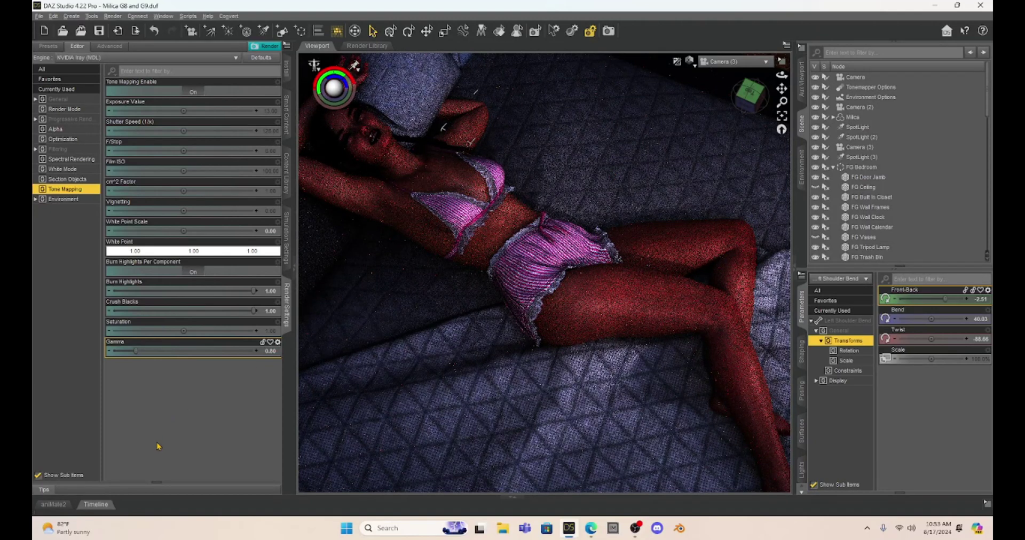
mouse_move(151, 356)
drag(150, 356, 212, 351)
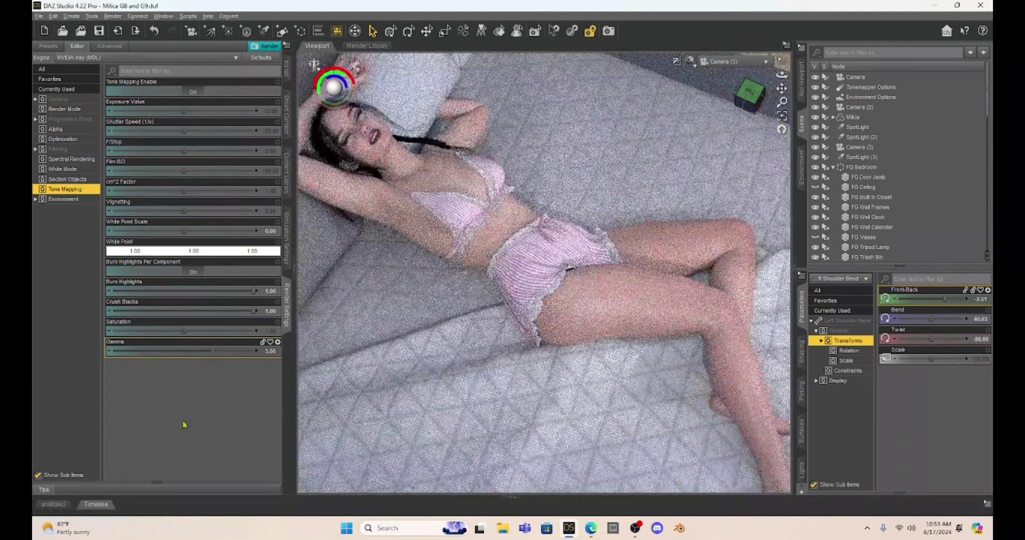
click(237, 356)
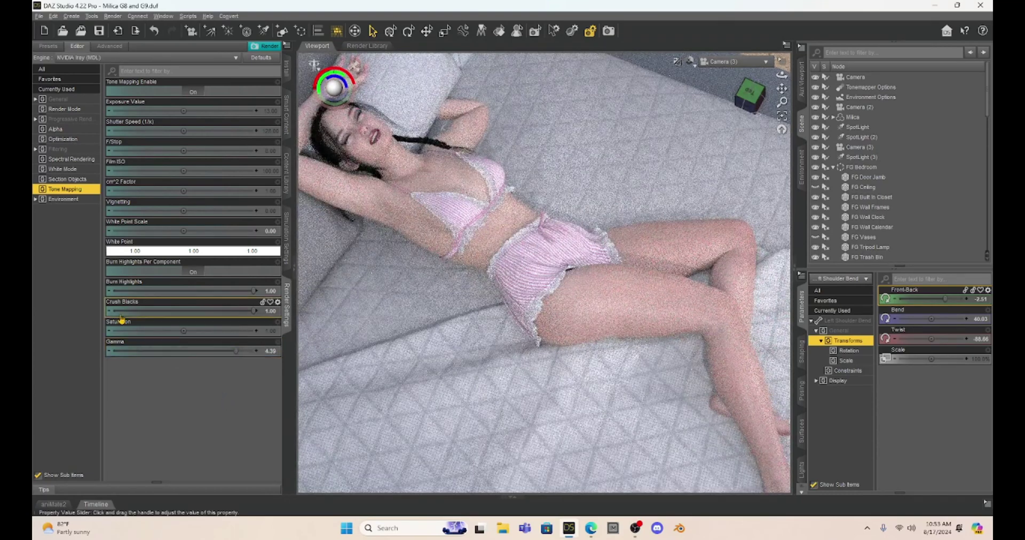
drag(233, 354, 151, 351)
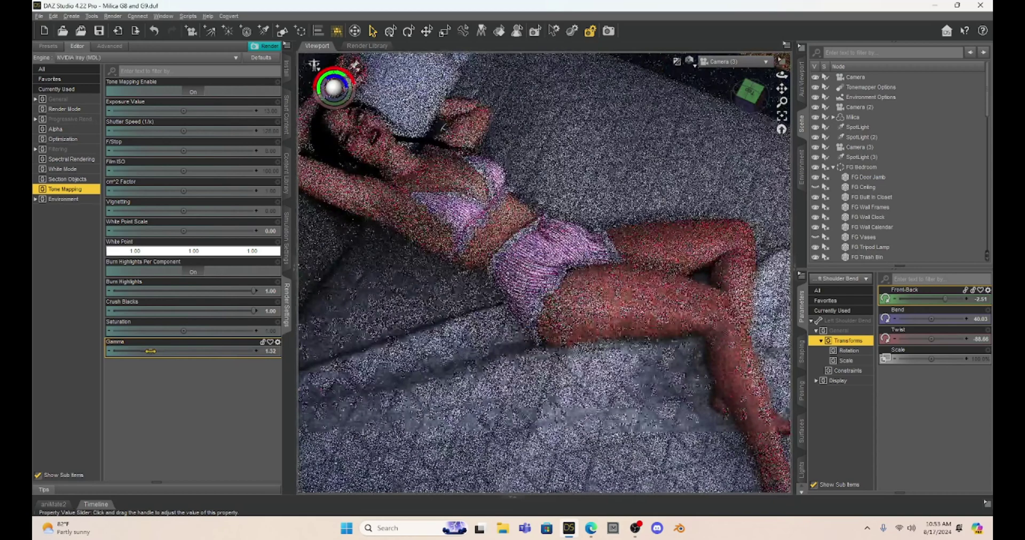